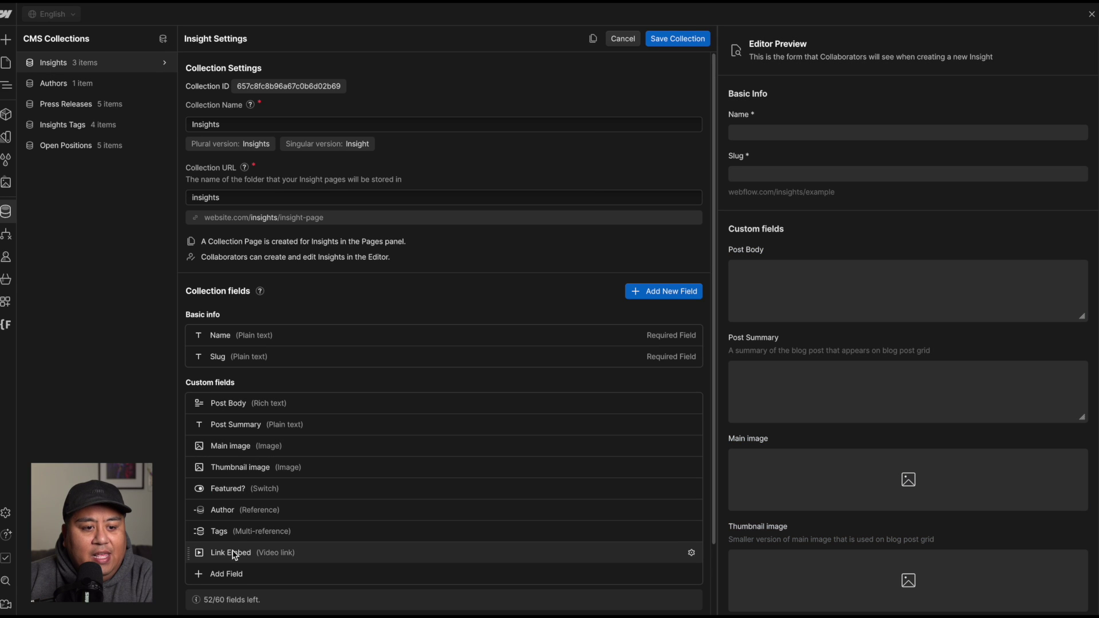
scroll(236, 549, down, 2)
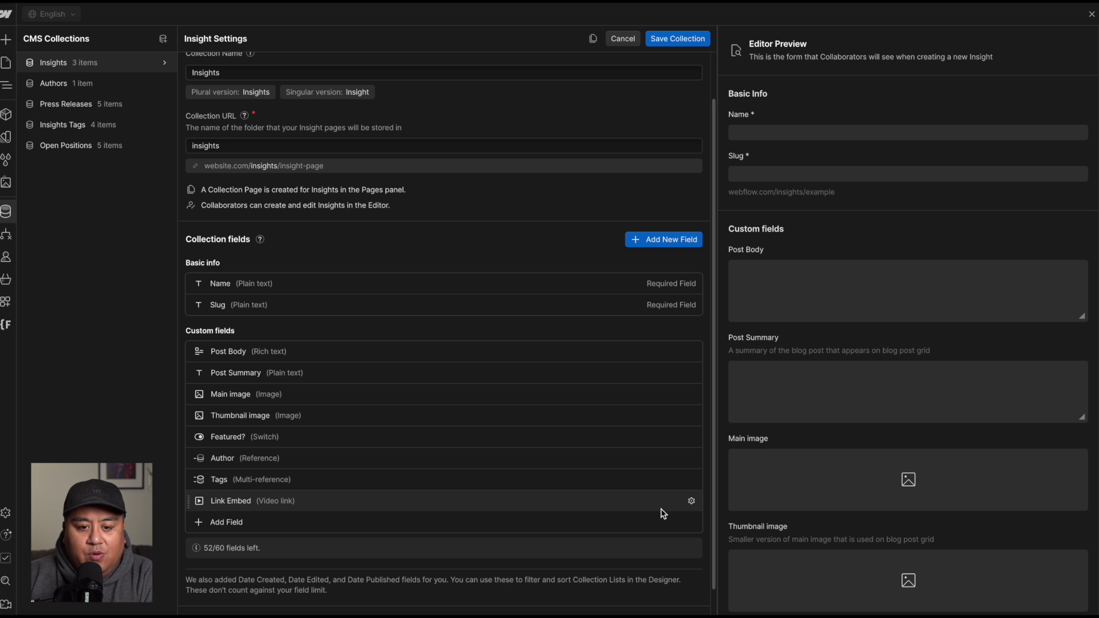
click(692, 502)
click(664, 503)
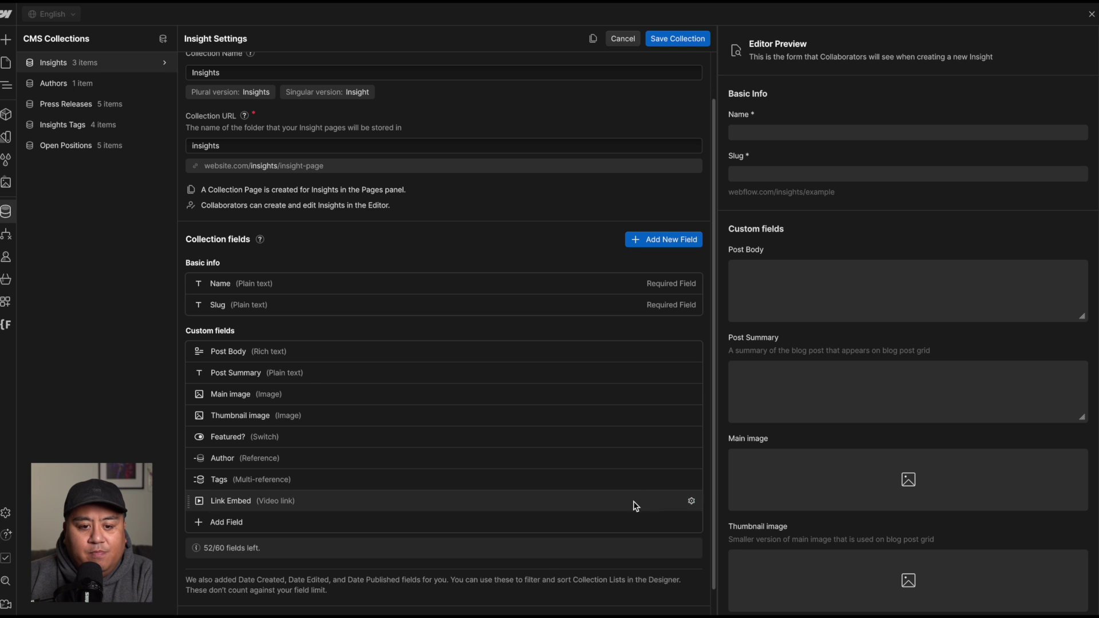
click(248, 521)
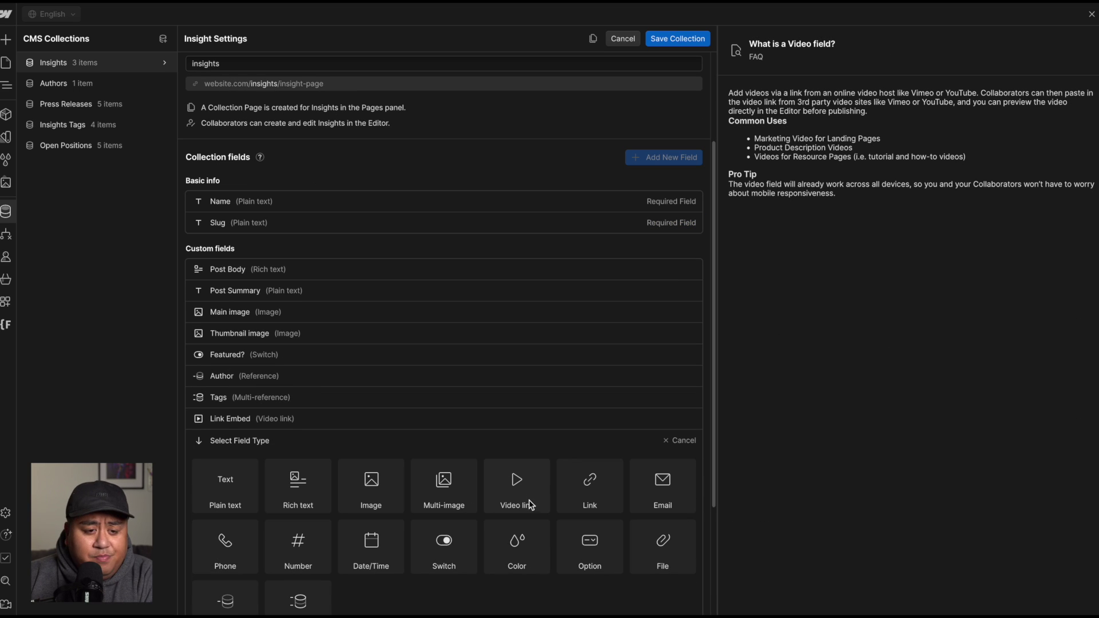
click(681, 440)
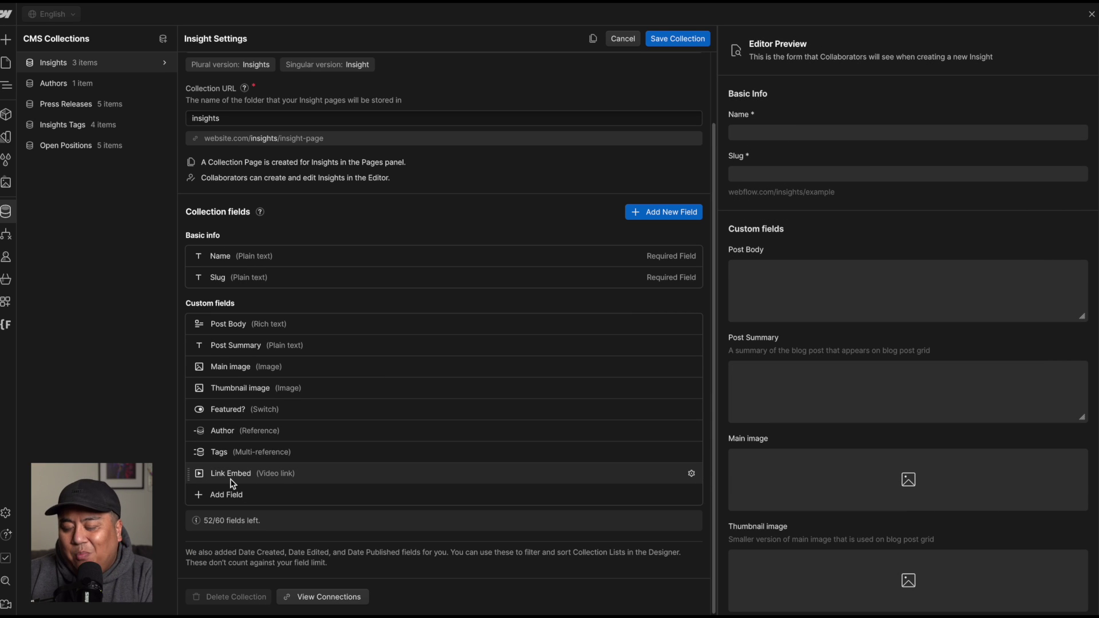
Save the Insights collection settings and open The Art of Email item at its empty Link Embed field.
click(678, 38)
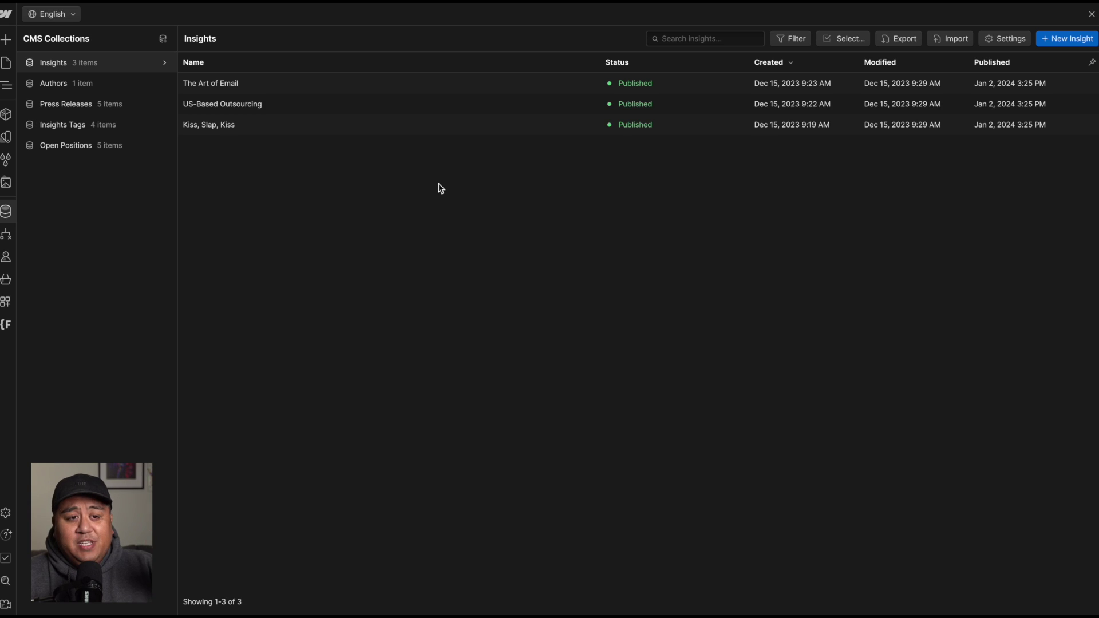
click(241, 87)
scroll(525, 510, down, 7)
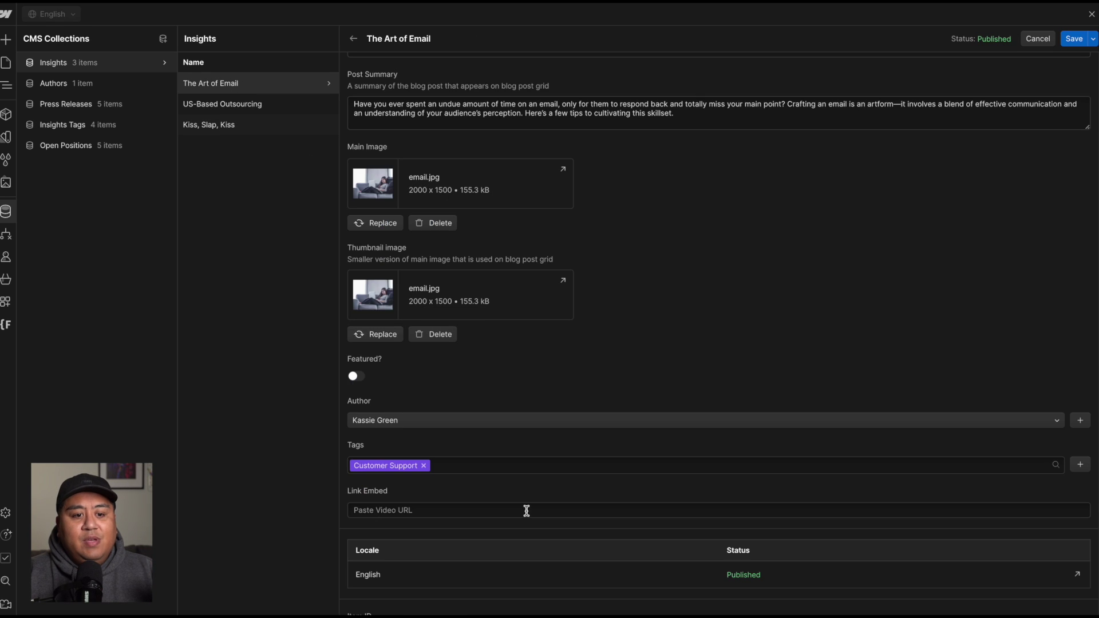
scroll(519, 491, down, 3)
scroll(446, 424, up, 5)
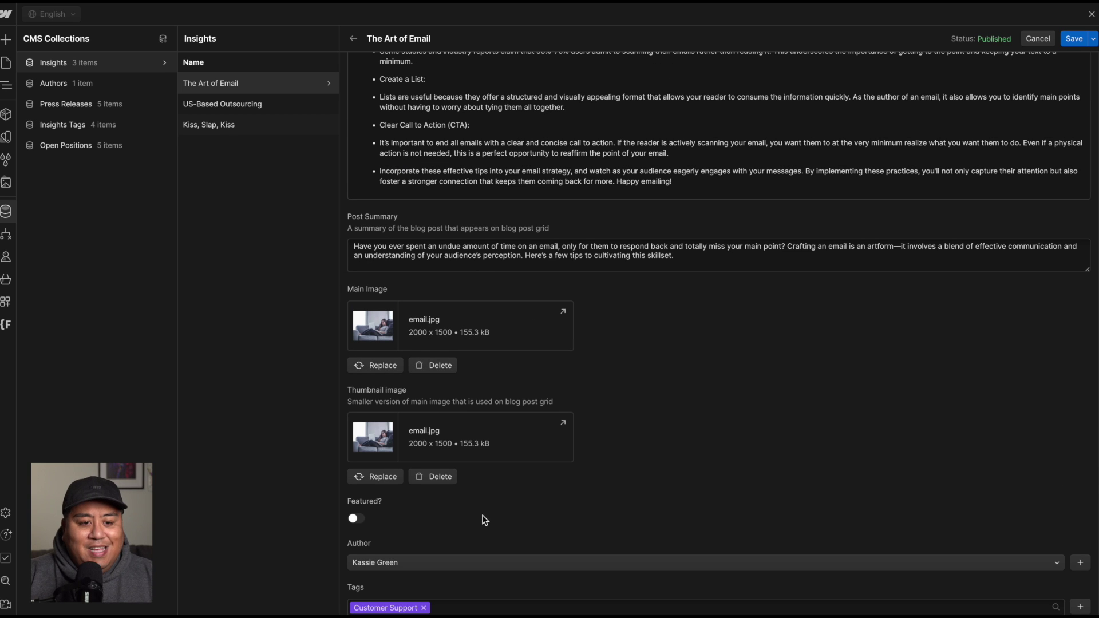
scroll(483, 517, down, 3)
click(418, 481)
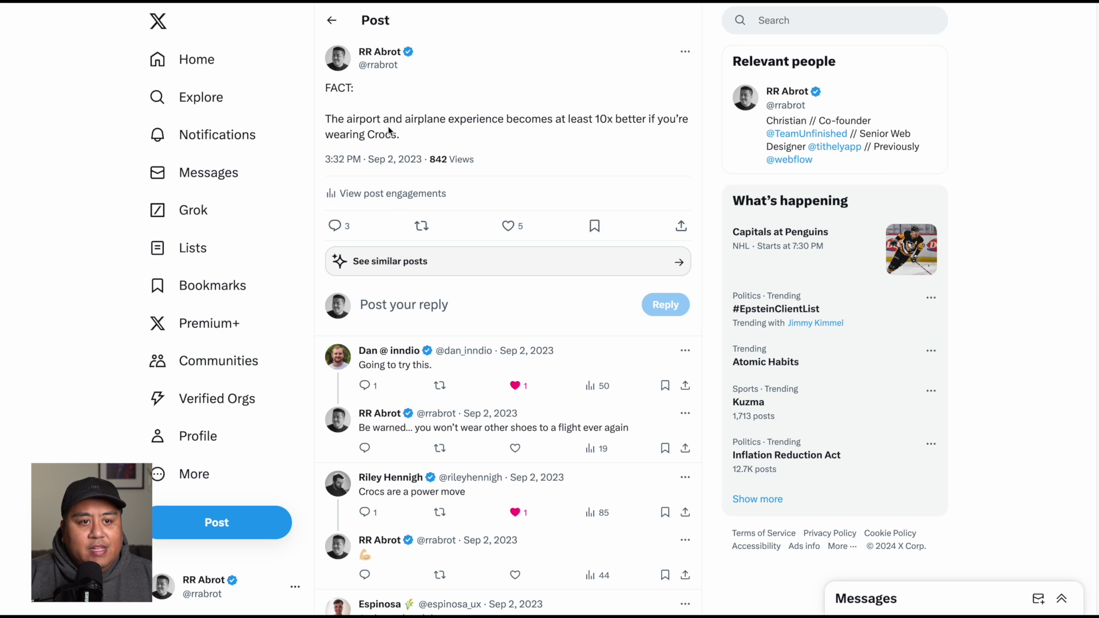
Copy the link of the X post about wearing Crocs, paste it into the item's Link Embed field and save the item.
click(682, 226)
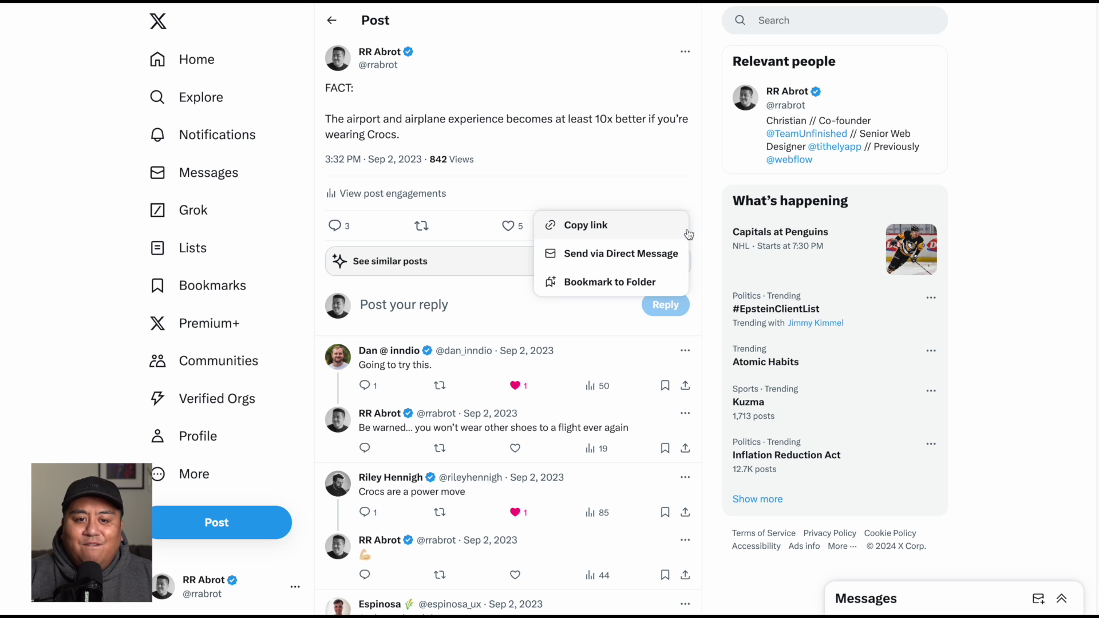
click(650, 228)
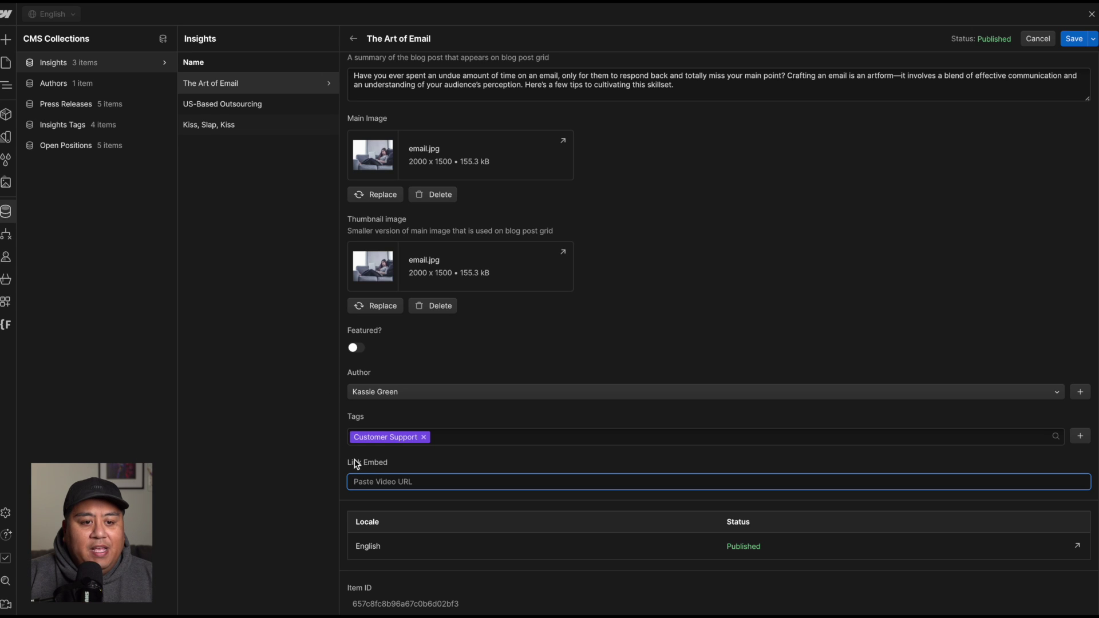
click(368, 480)
key(ctrl+v)
scroll(576, 458, down, 1)
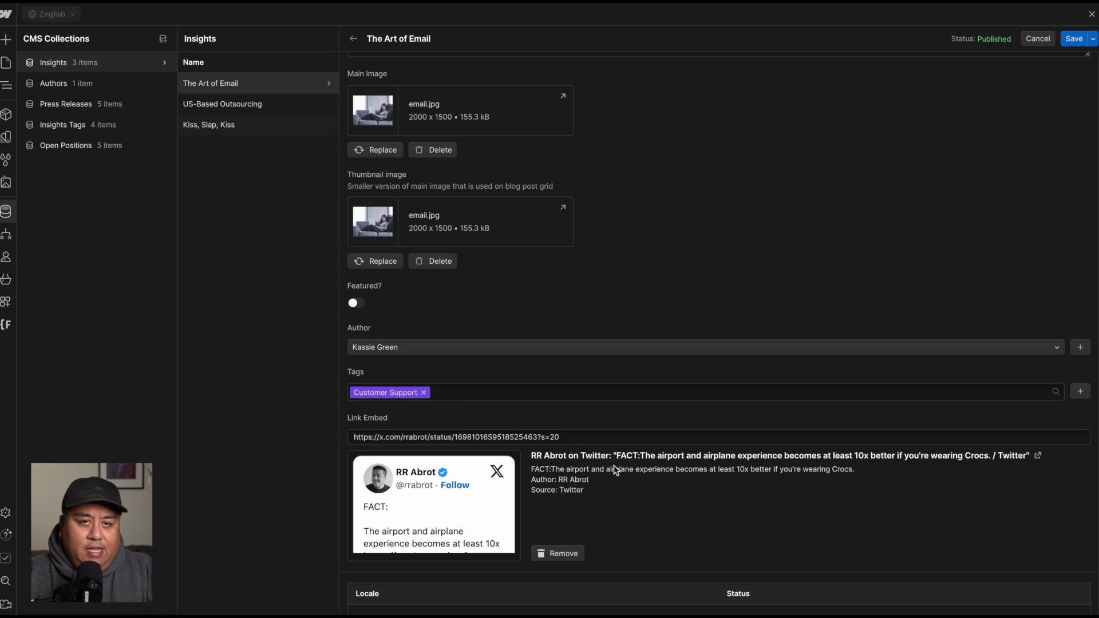
click(1076, 42)
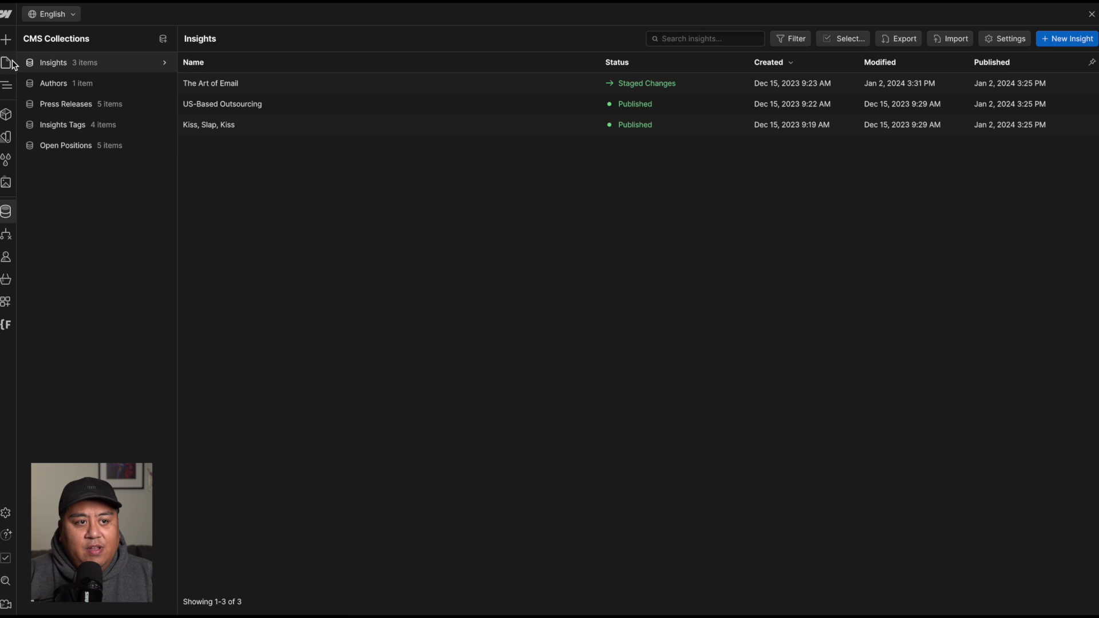
Open the Insights Template page and add a Video element inside the author-block below the post body.
click(11, 63)
click(350, 294)
scroll(347, 308, down, 5)
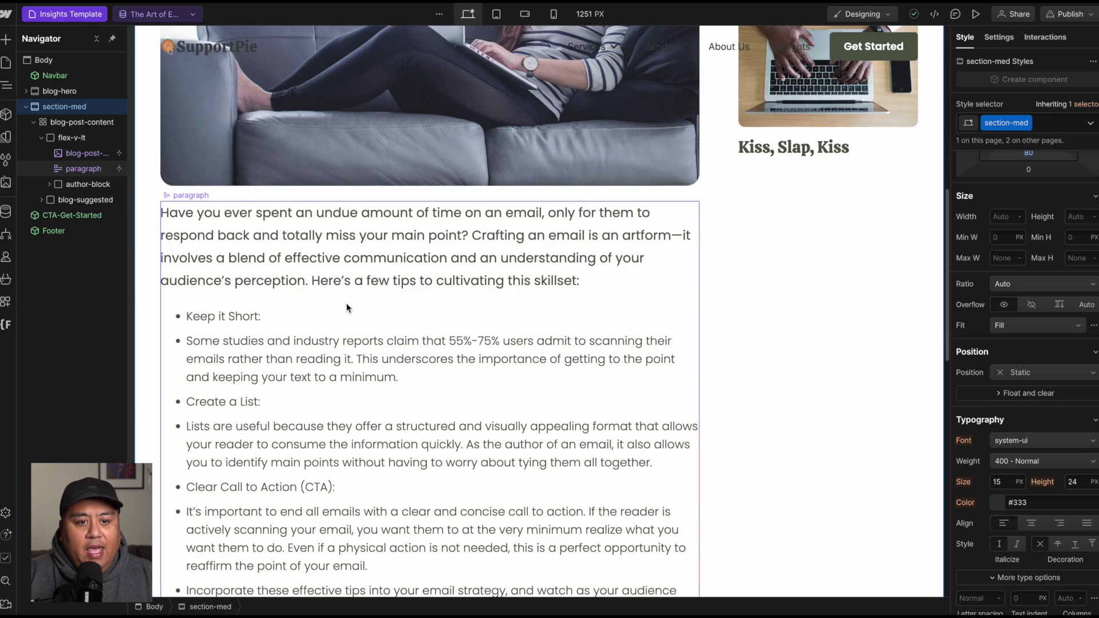
scroll(346, 308, down, 9)
click(273, 392)
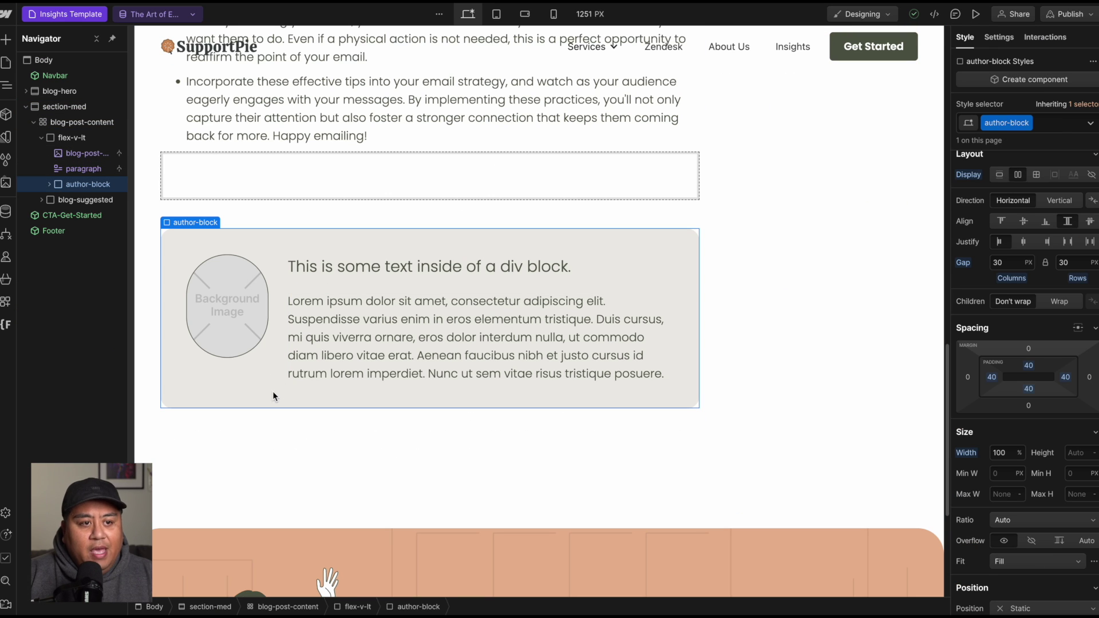
key(ctrl+k)
text(video)
click(372, 122)
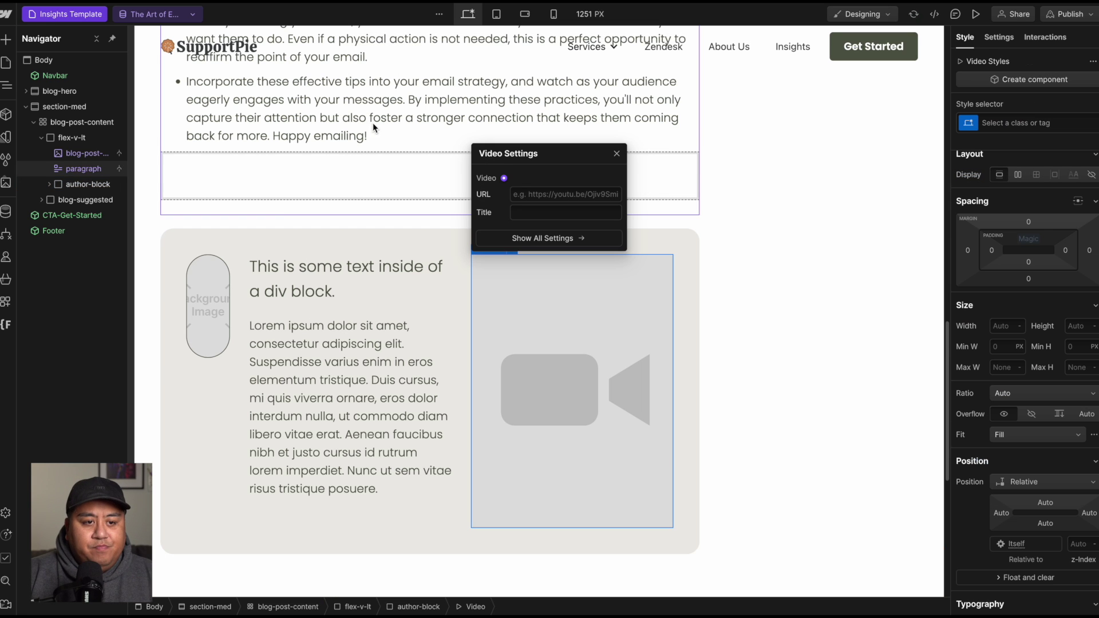
Move the Video element out of author-block to sit directly above it within flex-v-lt.
click(50, 184)
drag(75, 231, 58, 180)
click(50, 201)
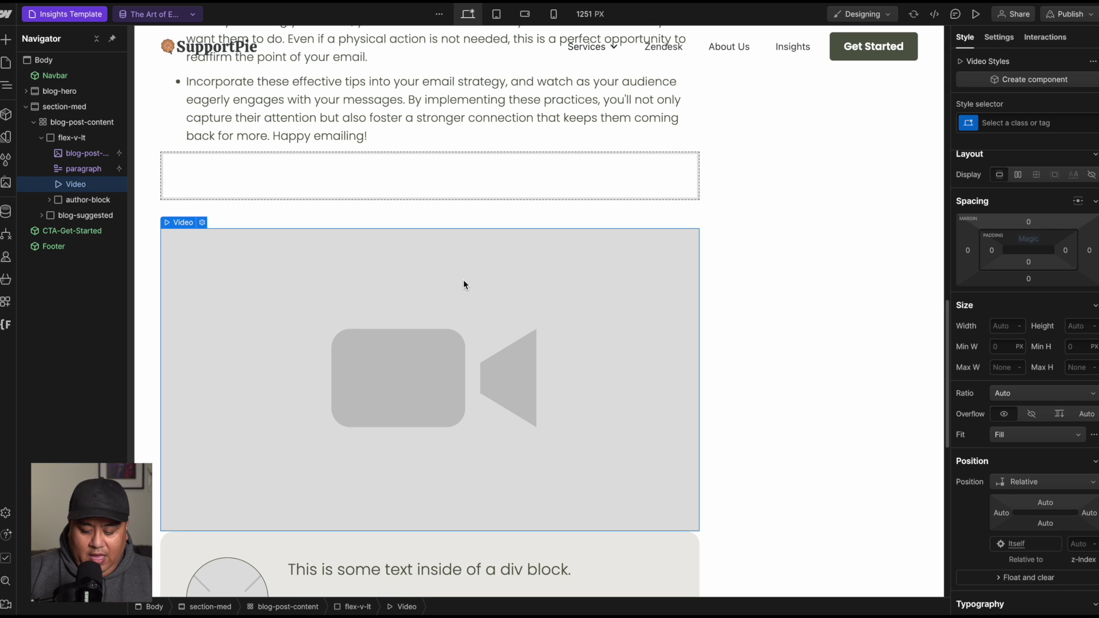
Apply the existing margin-btm-med class to the Video element.
key(ctrl+Return)
text(margin)
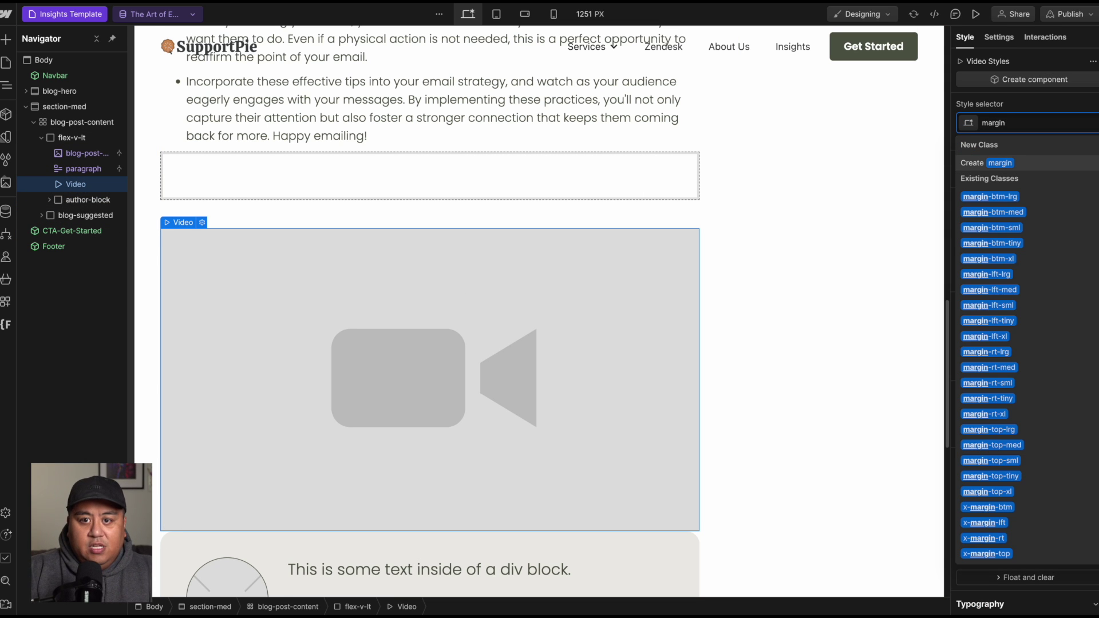
text(-btm)
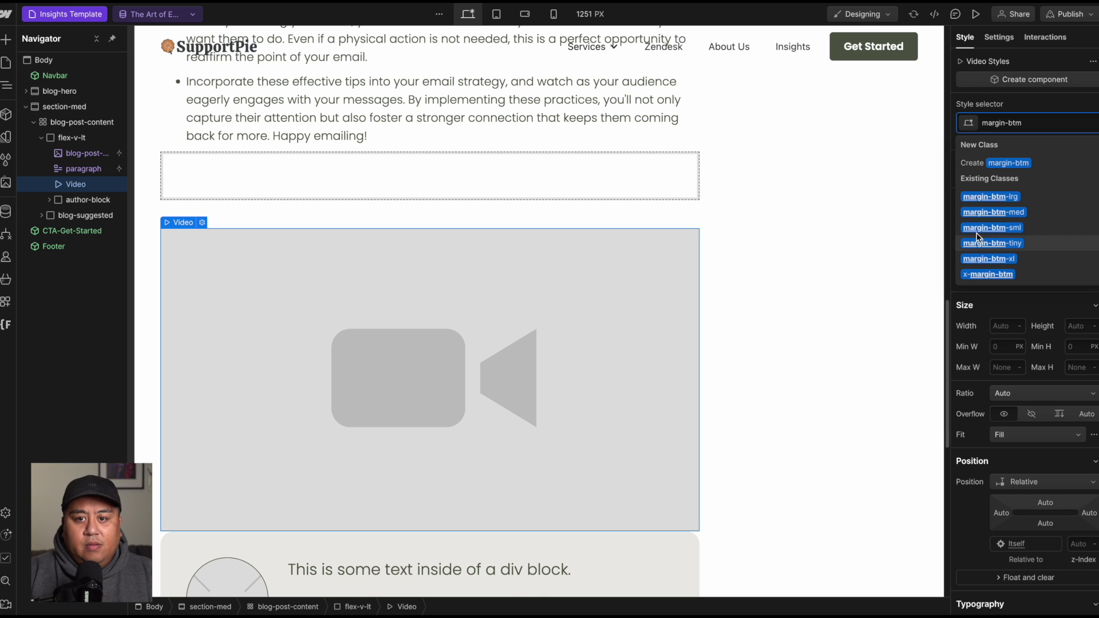
click(982, 216)
scroll(556, 314, down, 3)
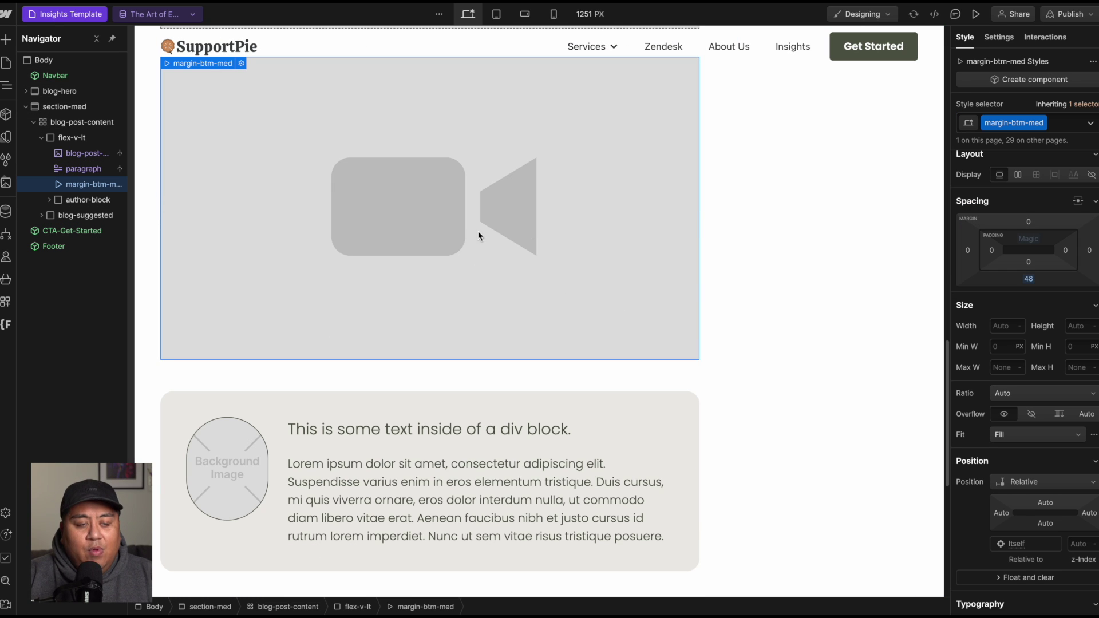
Connect the Video element's source to the Link Embed field of the Insights collection.
click(1008, 48)
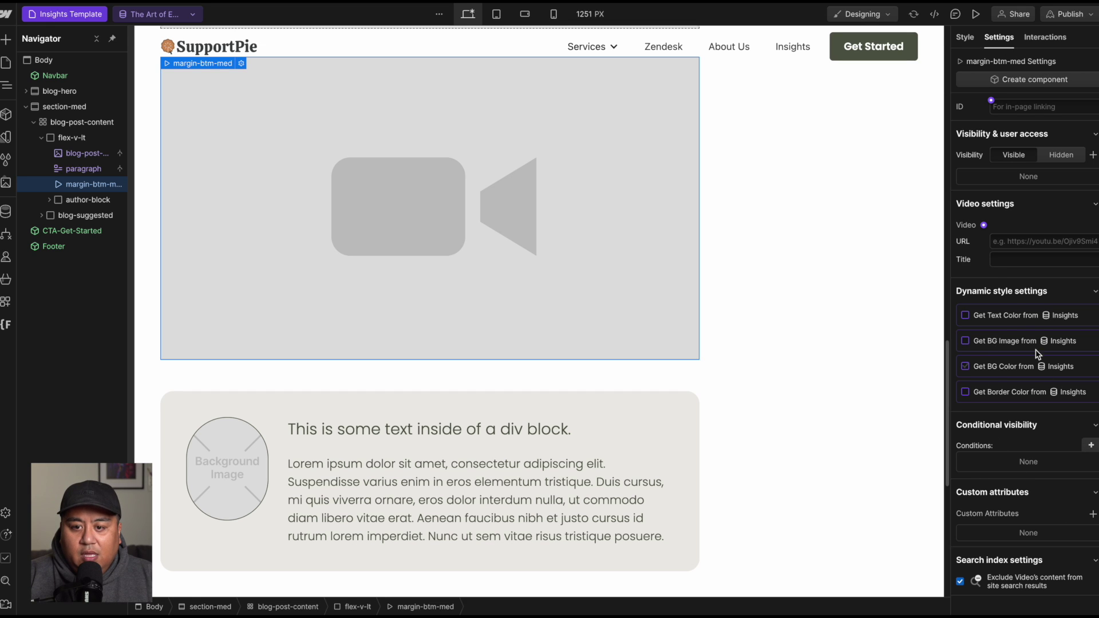
click(996, 241)
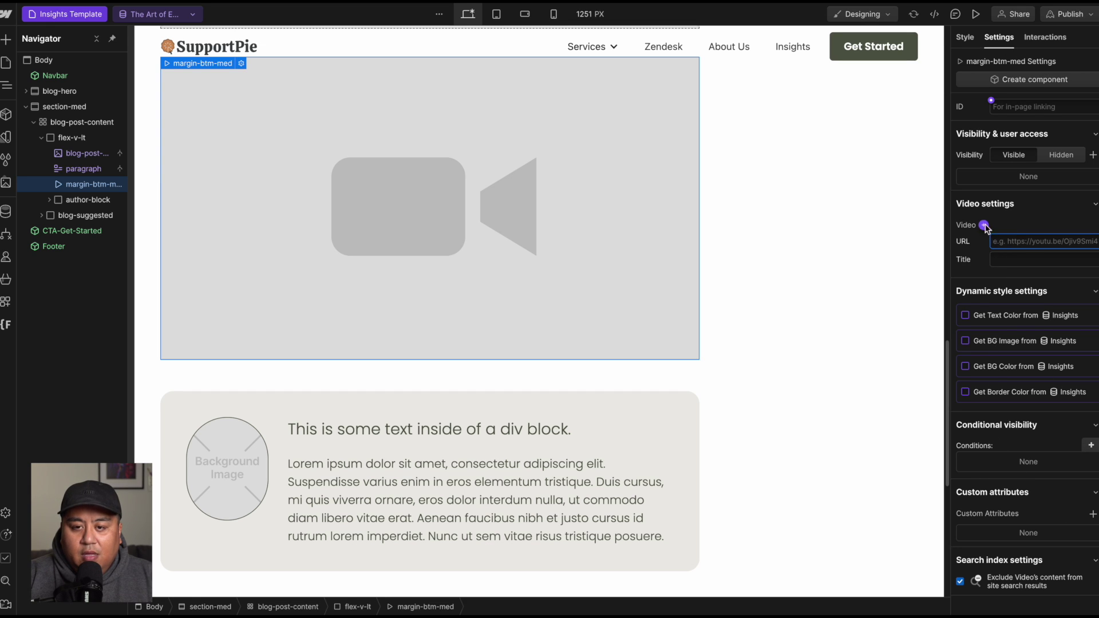
click(476, 267)
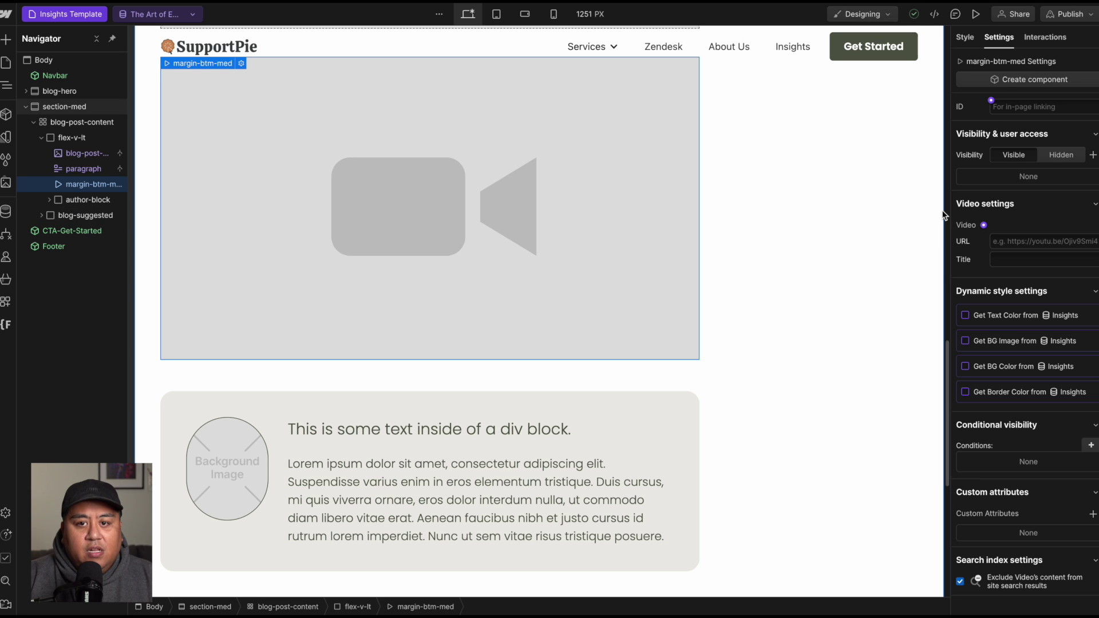
click(984, 225)
click(997, 273)
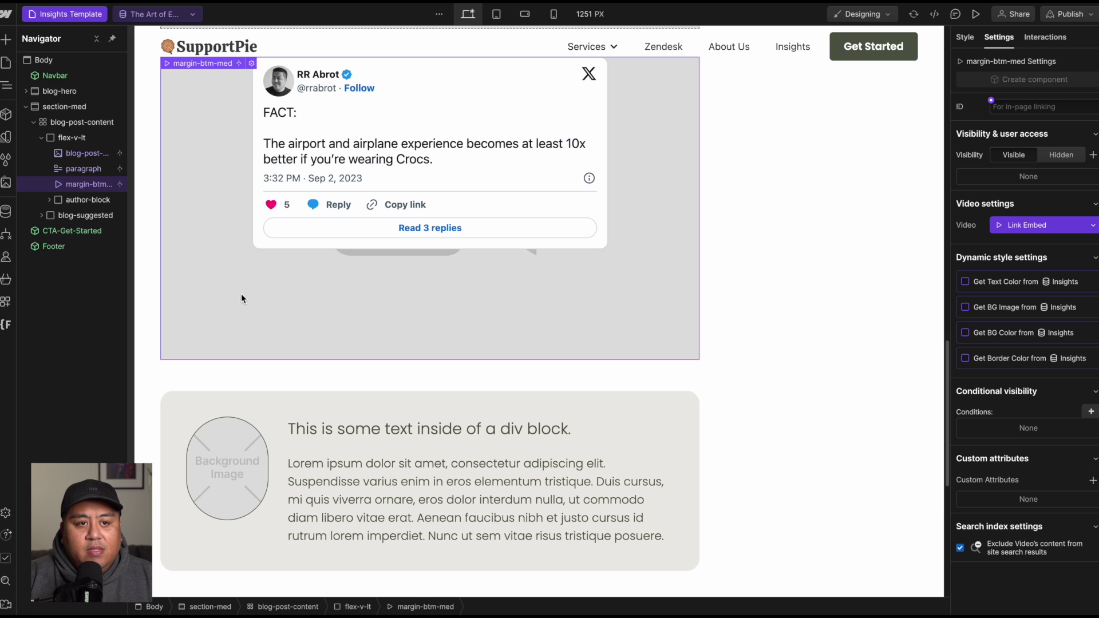
scroll(407, 235, up, 1)
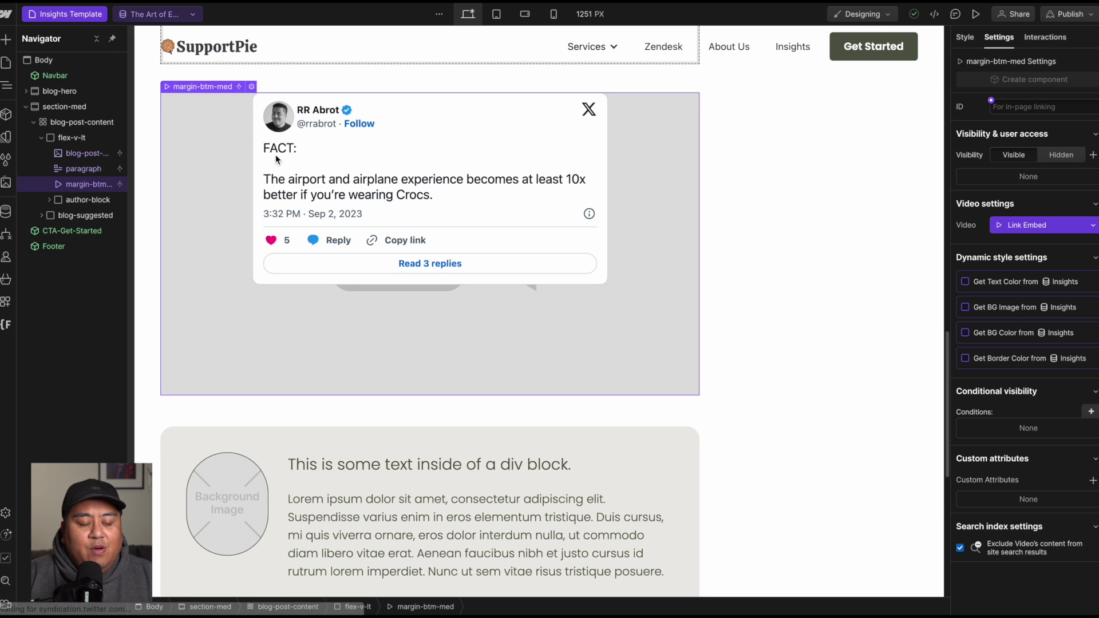
Limit the Video element's maximum width, trying 360 px first and replacing it with 480 px.
click(965, 37)
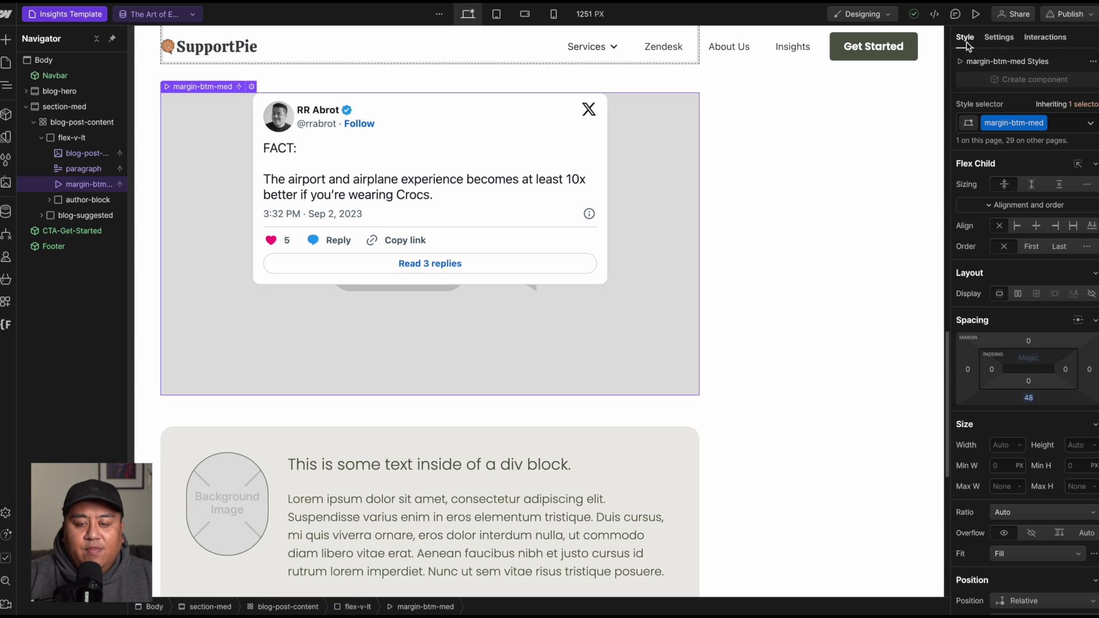
click(994, 486)
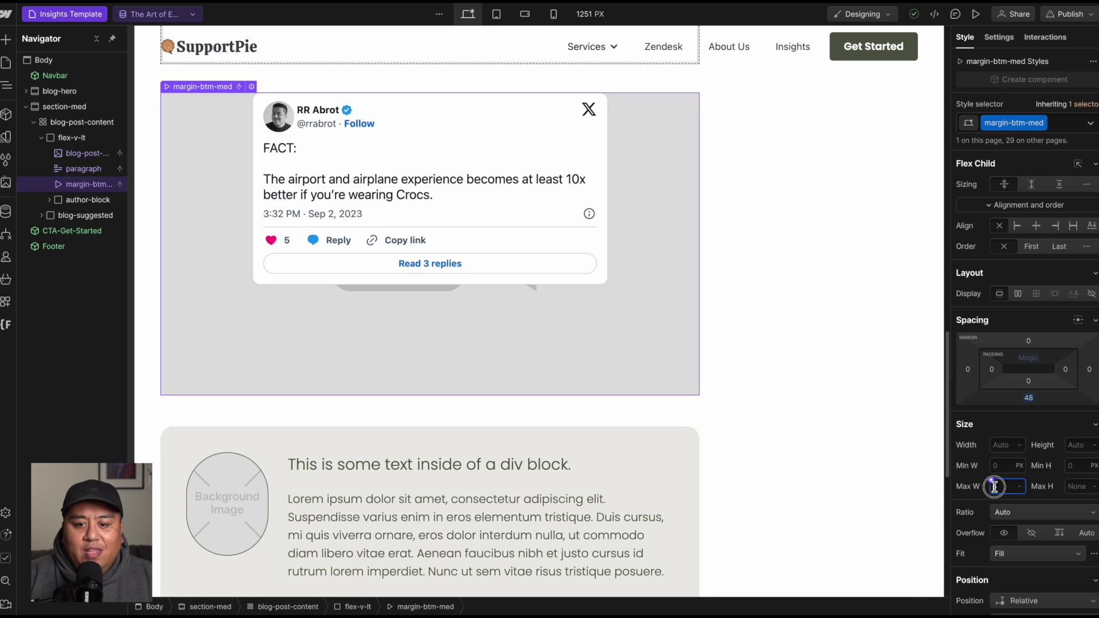
text(3)
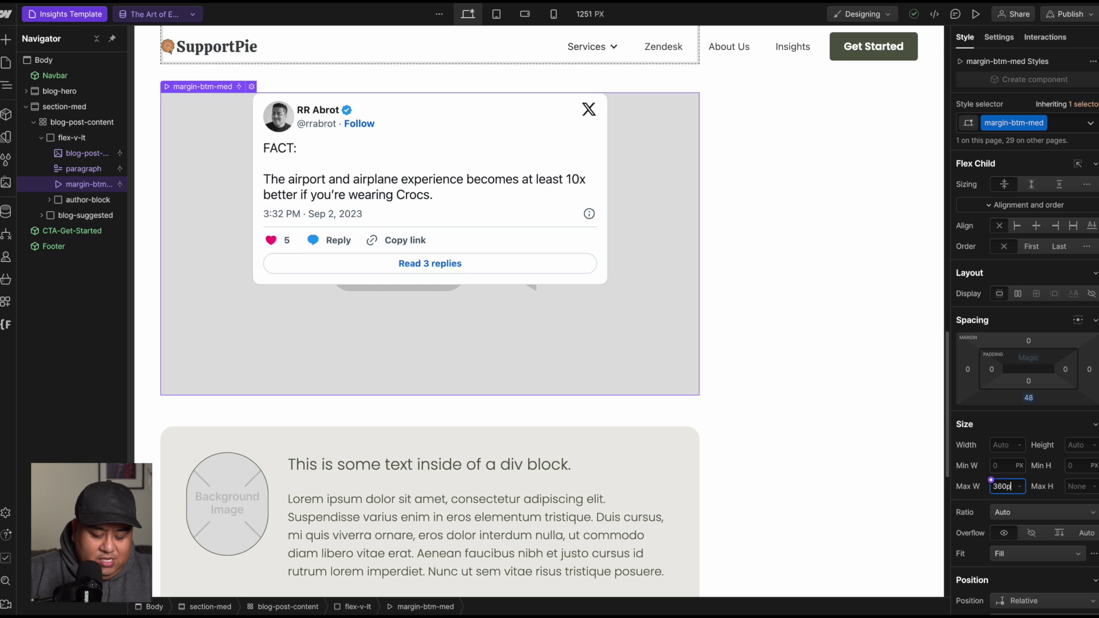
text(60p)
key(Return)
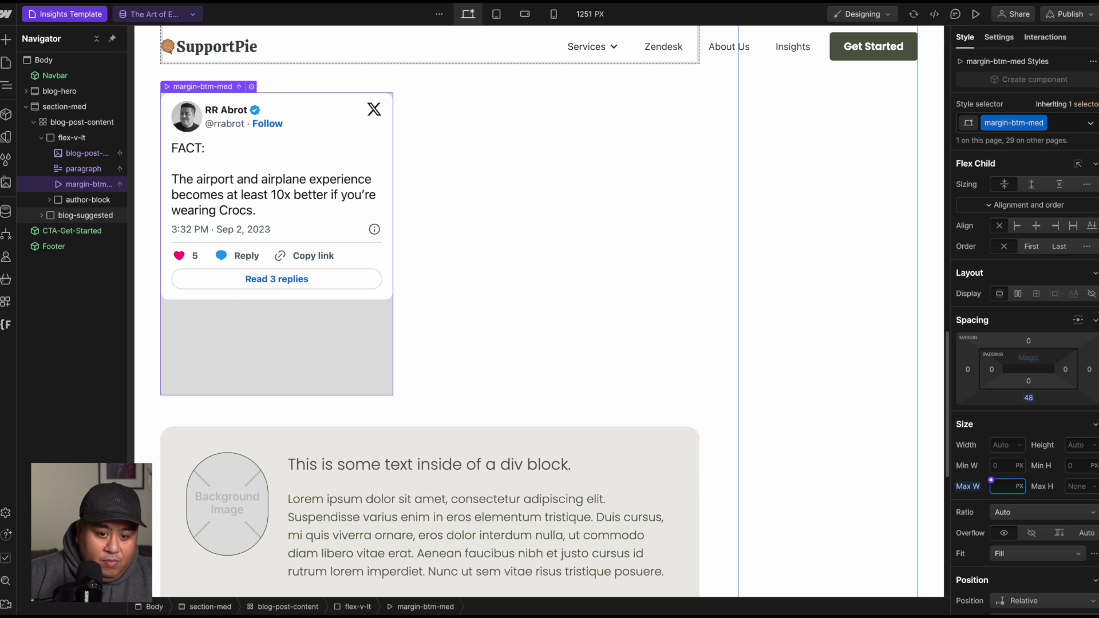
text(480)
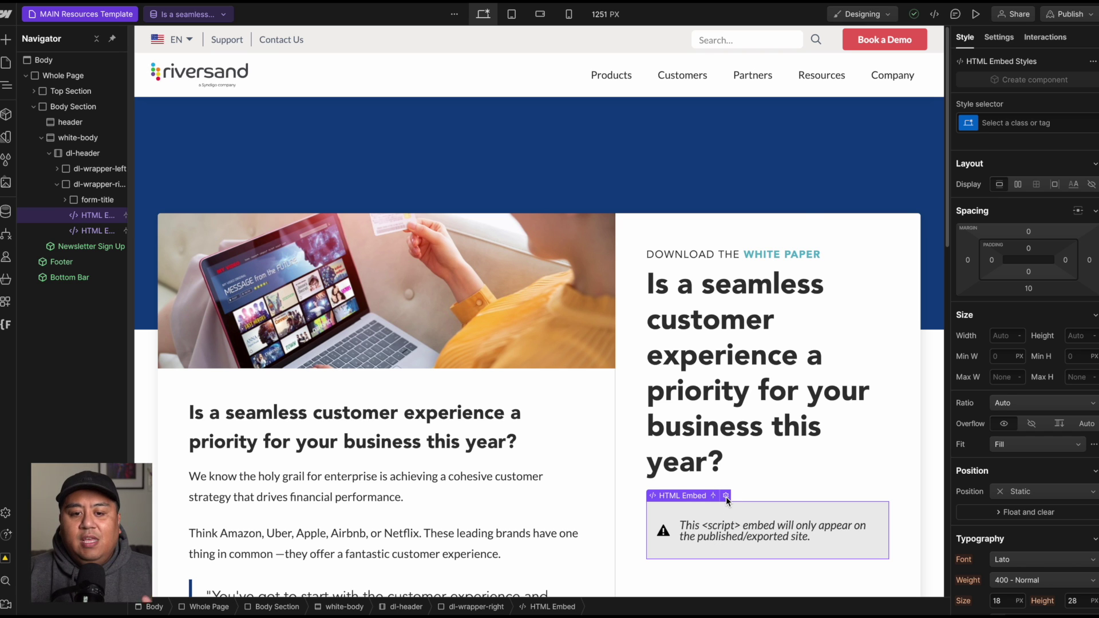
In the HTML Embed beneath the white paper title, replace the formId value with the Form ID collection field and save the code.
click(726, 496)
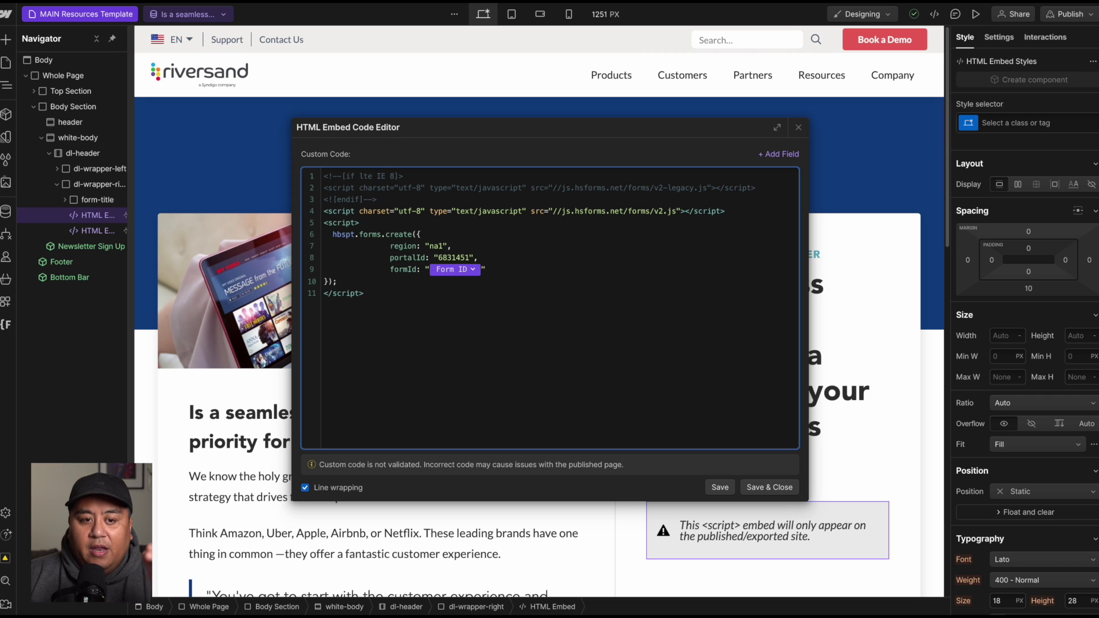
click(483, 270)
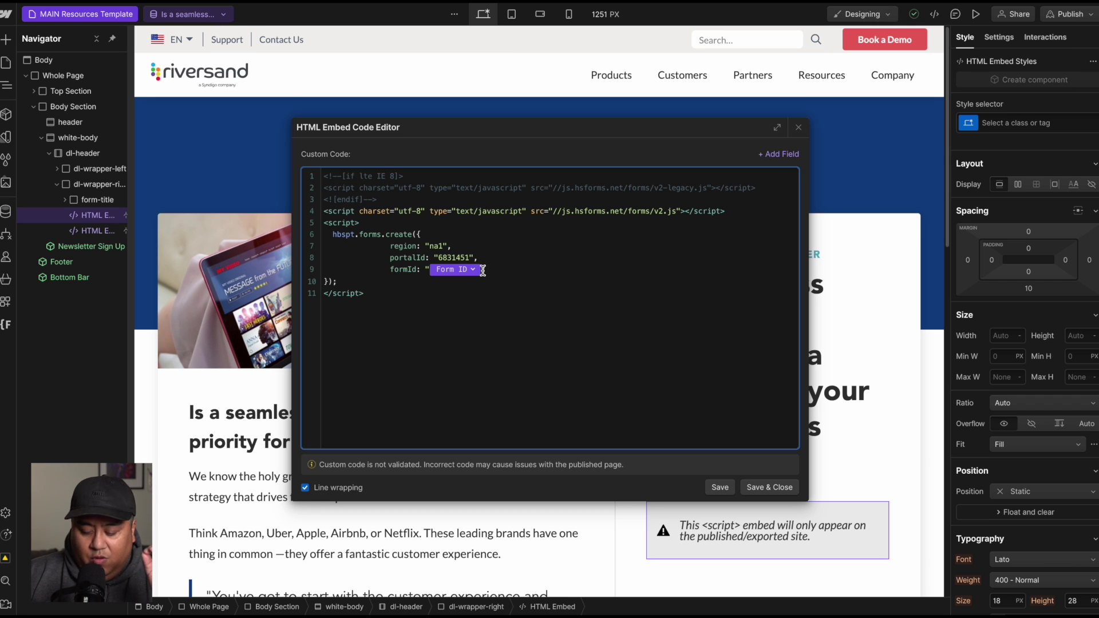
key(BackSpace)
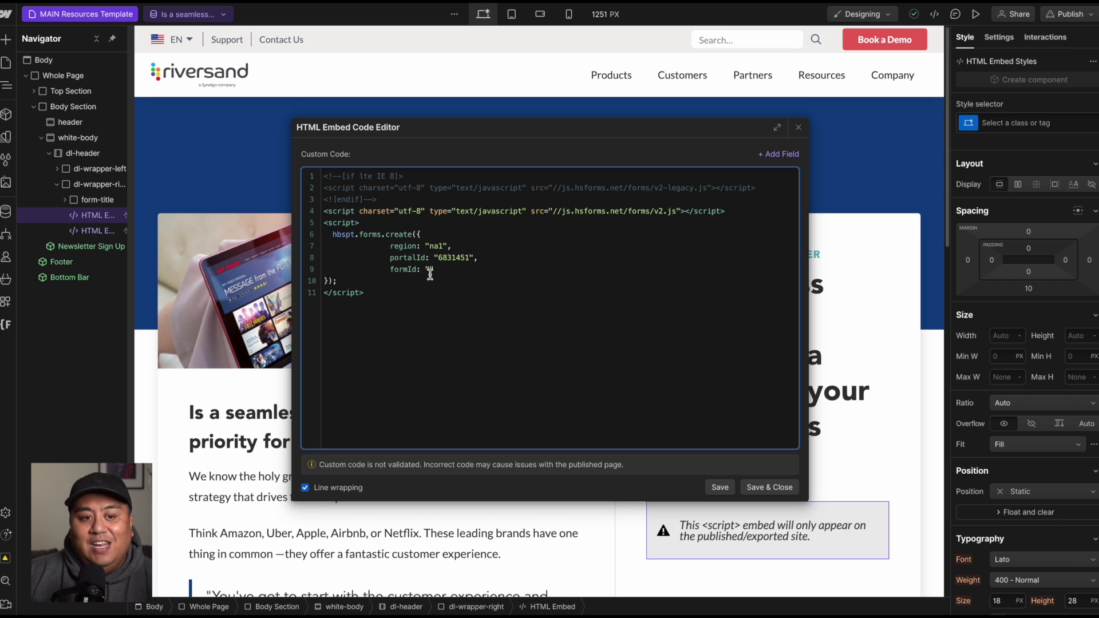
click(779, 154)
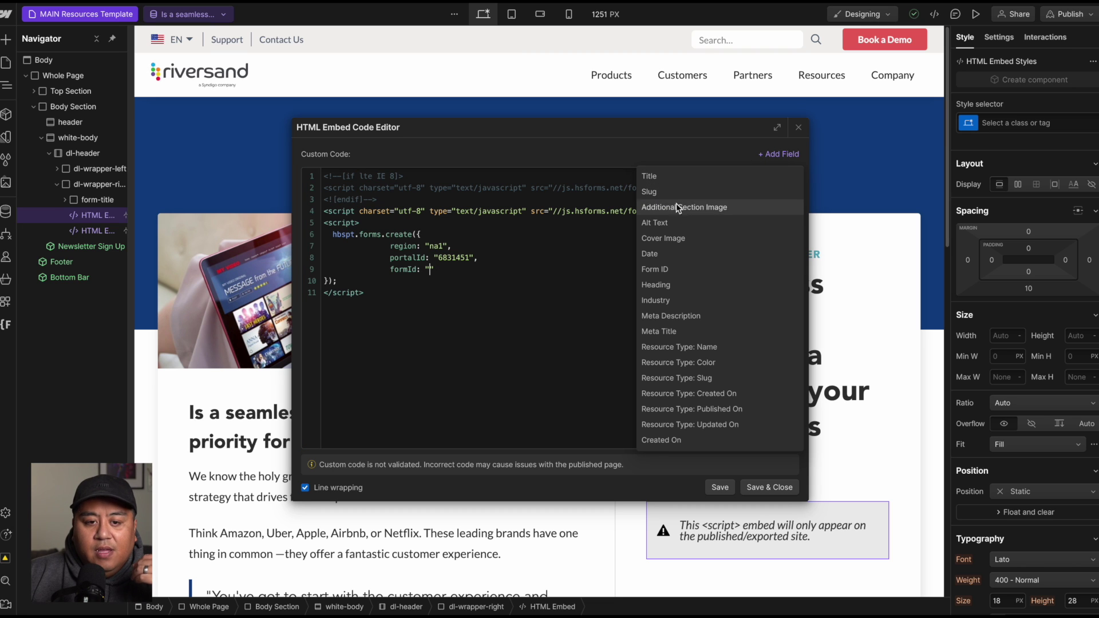
click(665, 269)
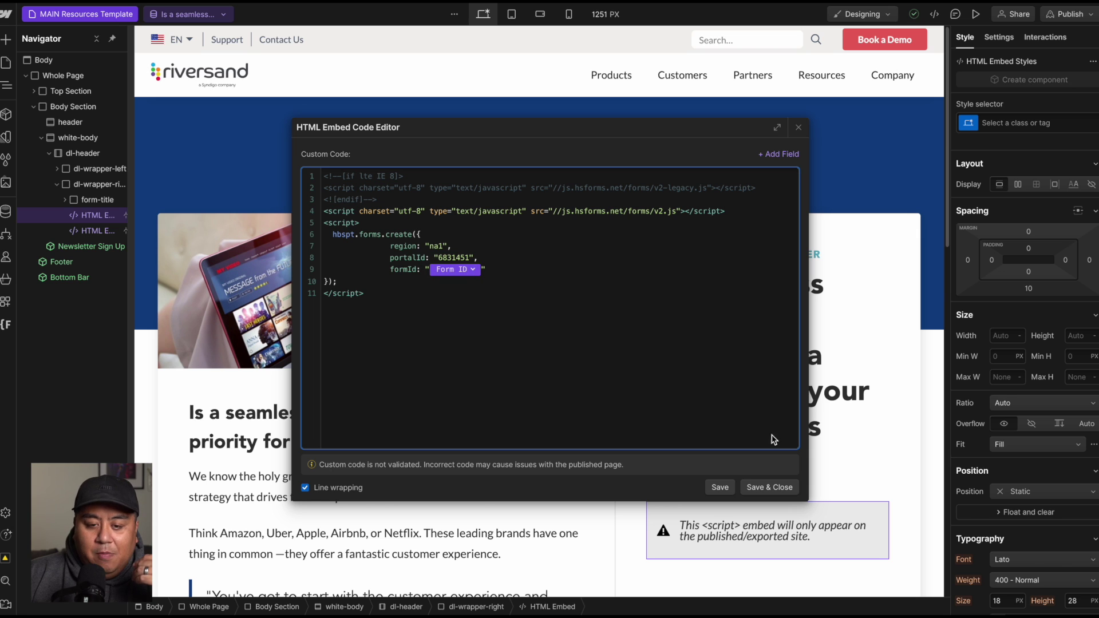
click(777, 487)
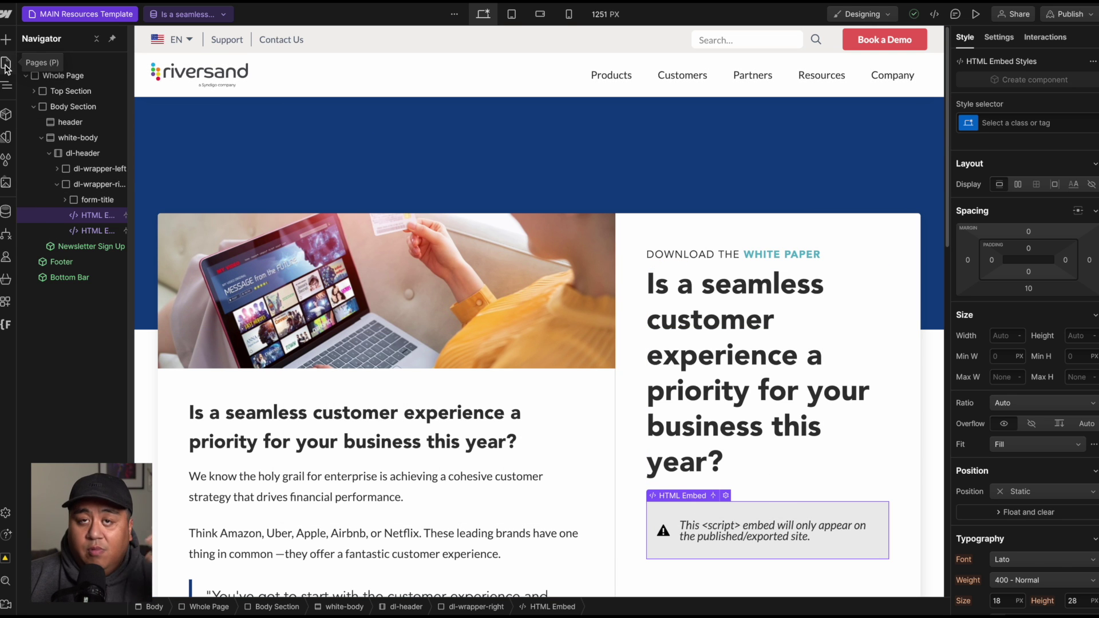
Examine the Form ID field of the Unlock Revenue with Your Retail Data item in the MAIN Resources collection, then close the item.
click(5, 211)
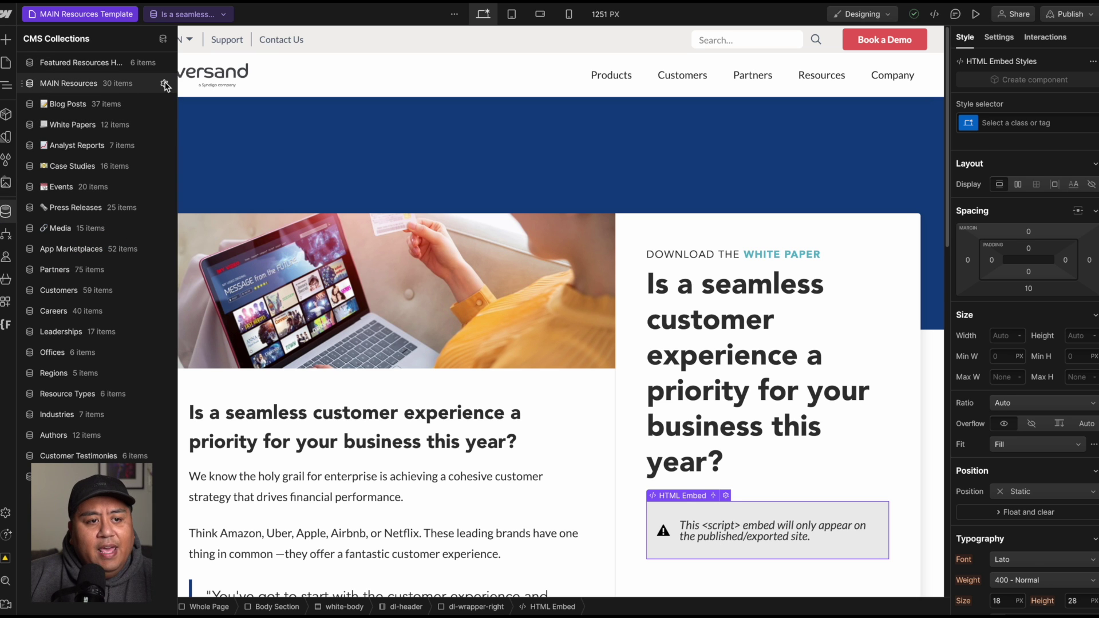
click(147, 84)
click(256, 85)
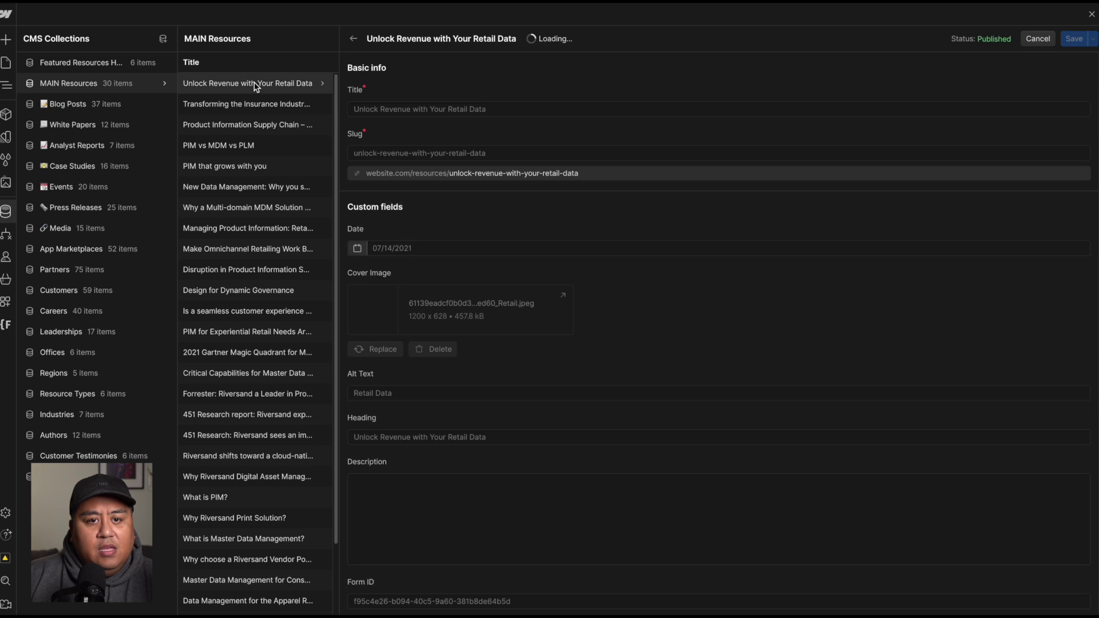
scroll(387, 401, down, 10)
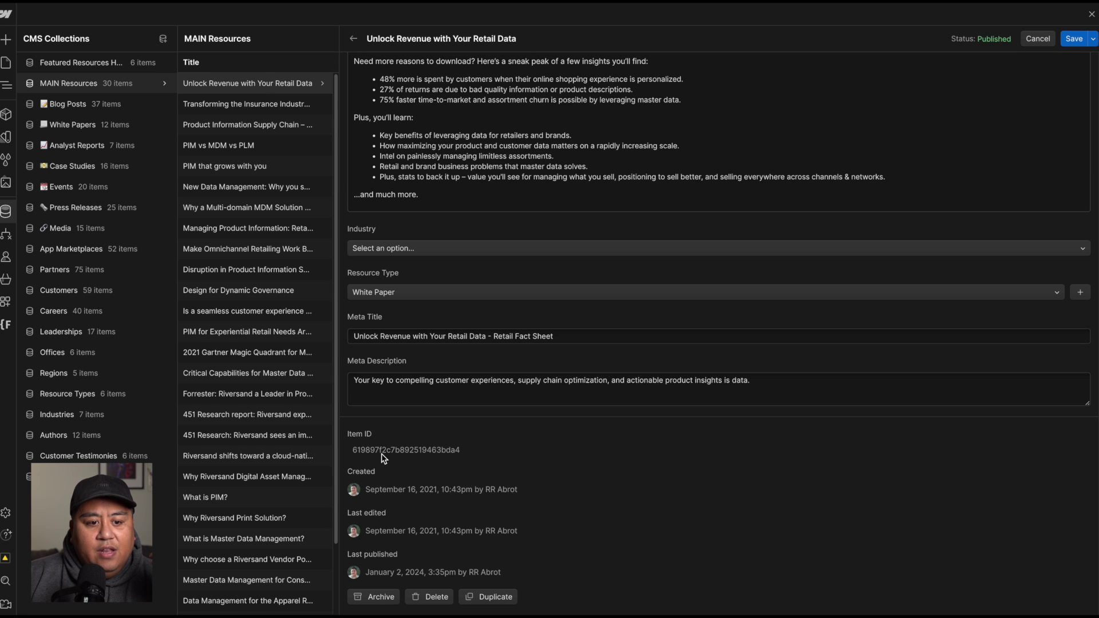
scroll(387, 458, up, 5)
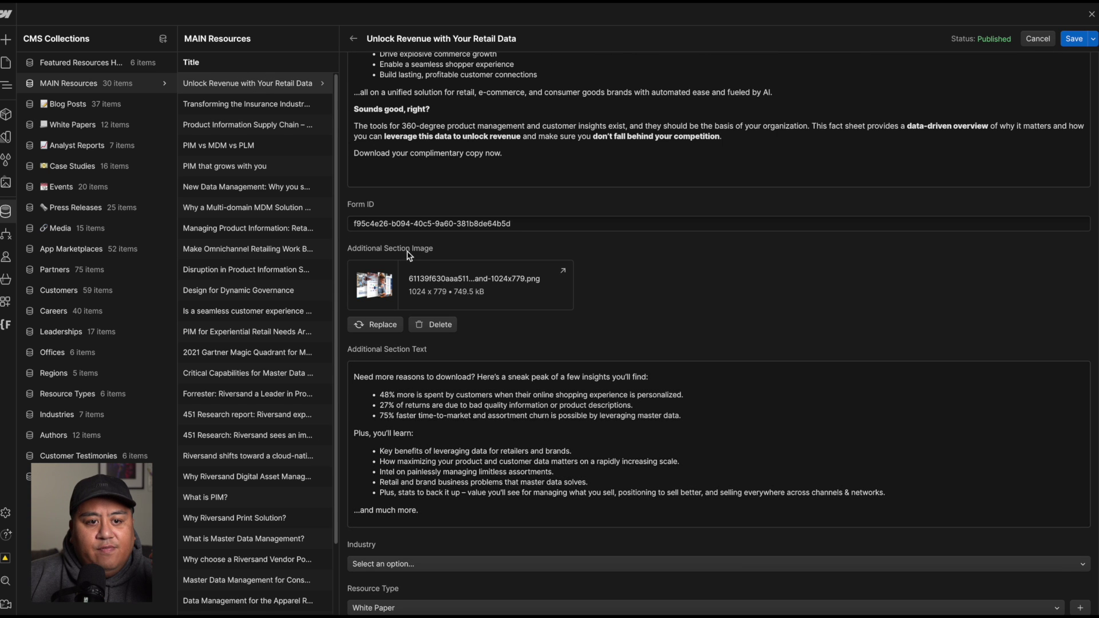
triple_click(414, 225)
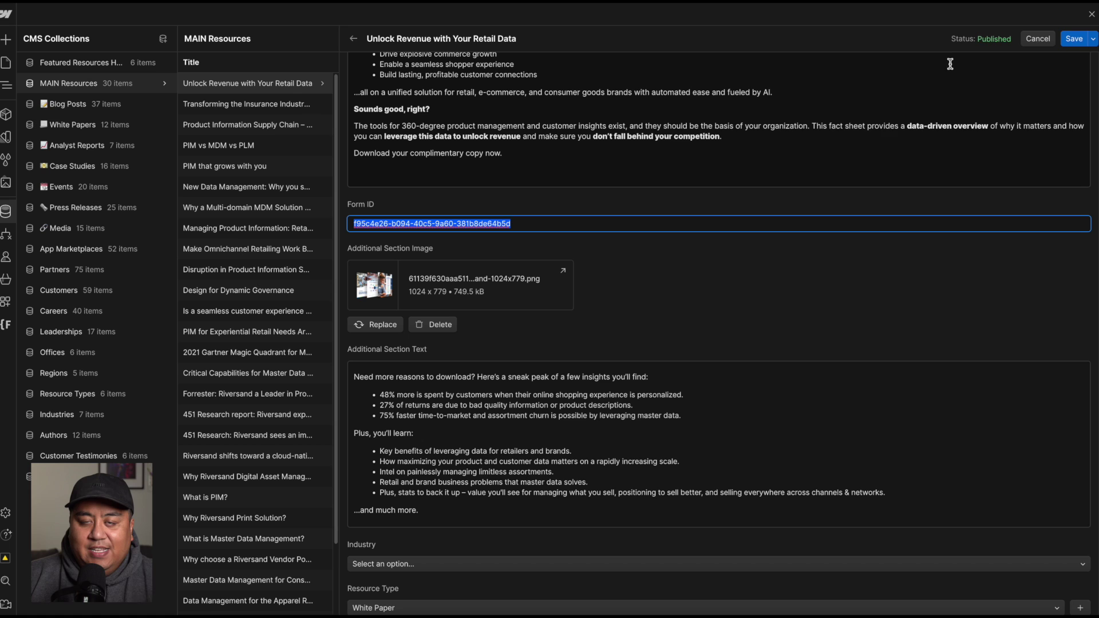
click(1037, 38)
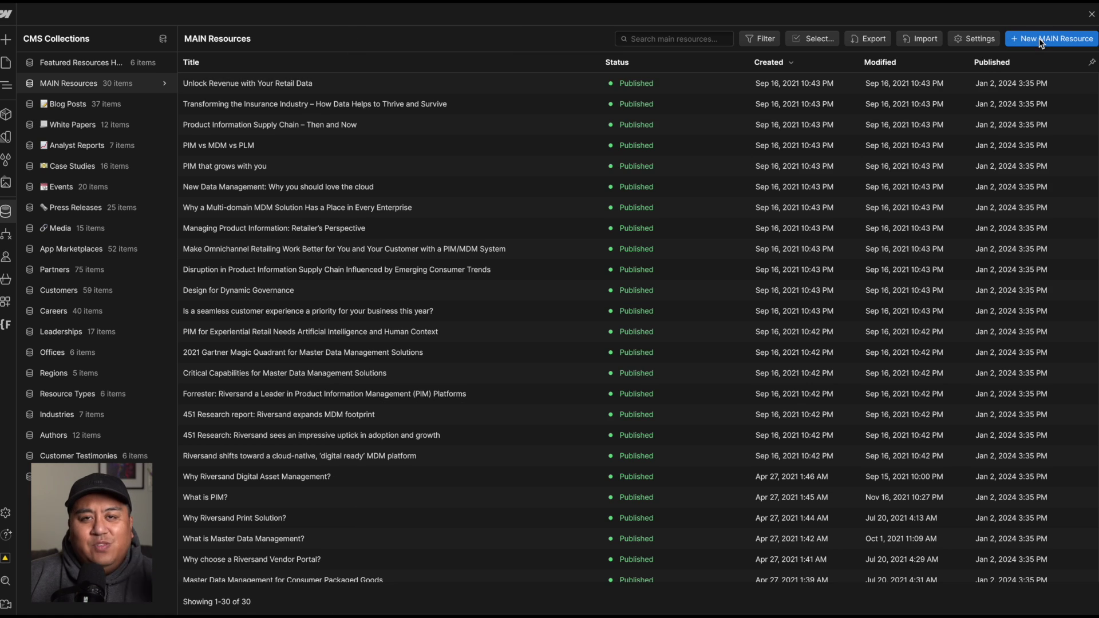
In the MAIN Resources Template's SEO settings, set the title tag to "Company Name |" followed by the Title collection field.
click(7, 64)
scroll(114, 355, down, 10)
click(158, 245)
scroll(226, 355, down, 10)
click(220, 313)
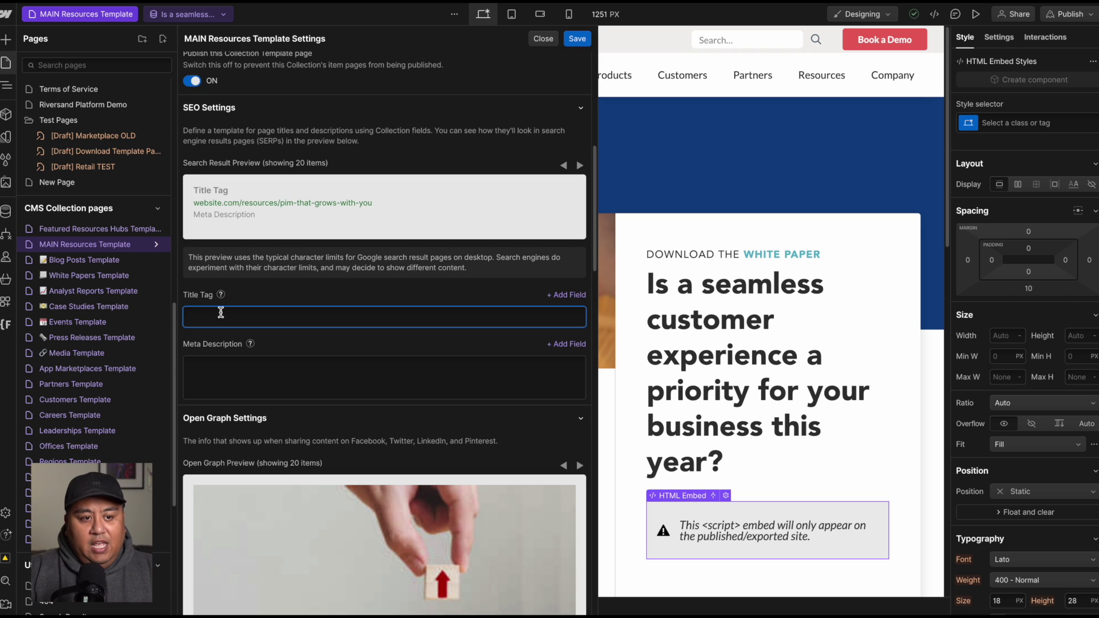
text(Company)
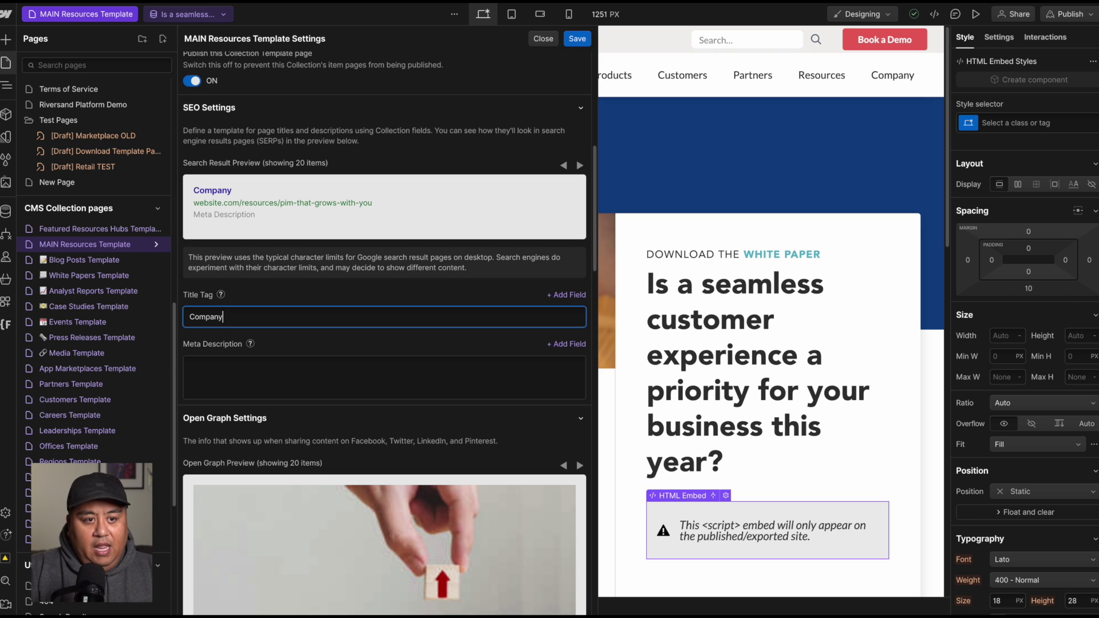
text( Name)
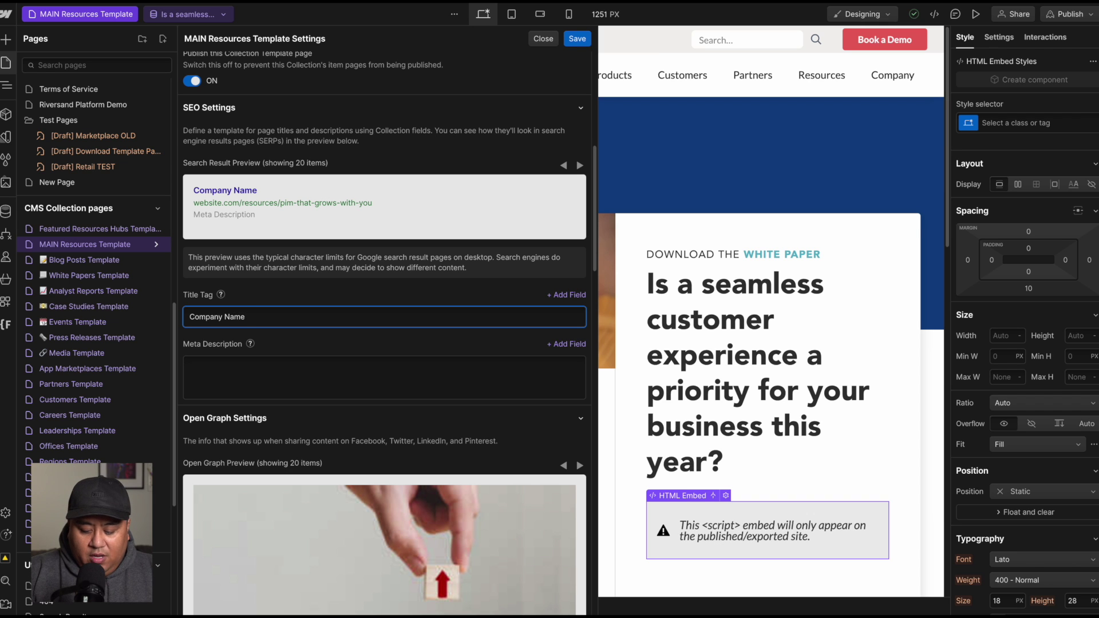
text( |)
click(550, 295)
click(508, 317)
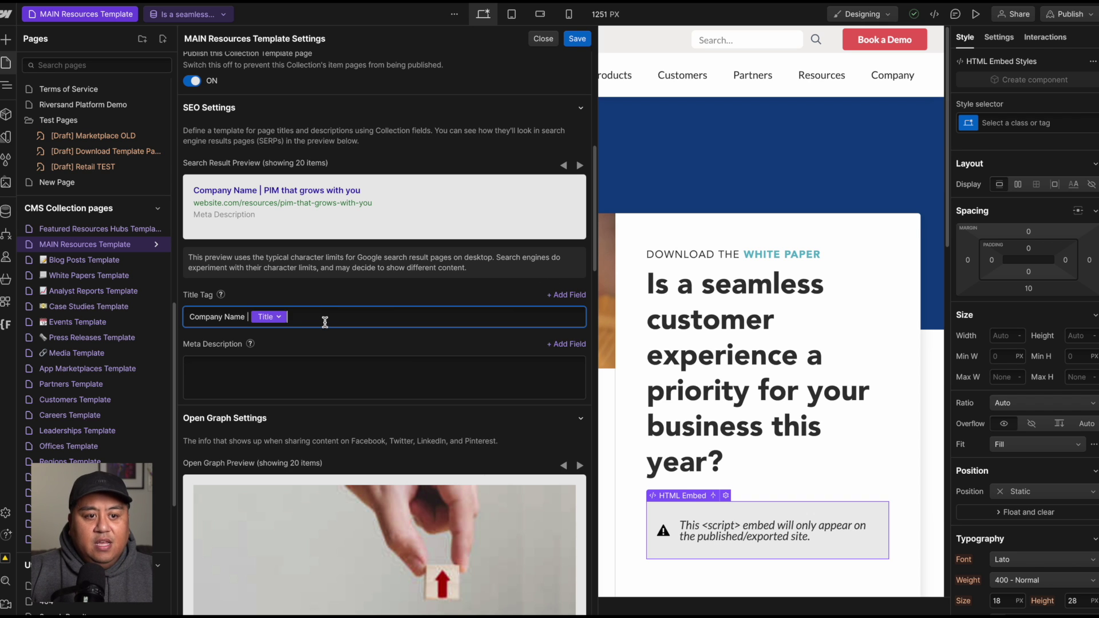
scroll(279, 368, down, 15)
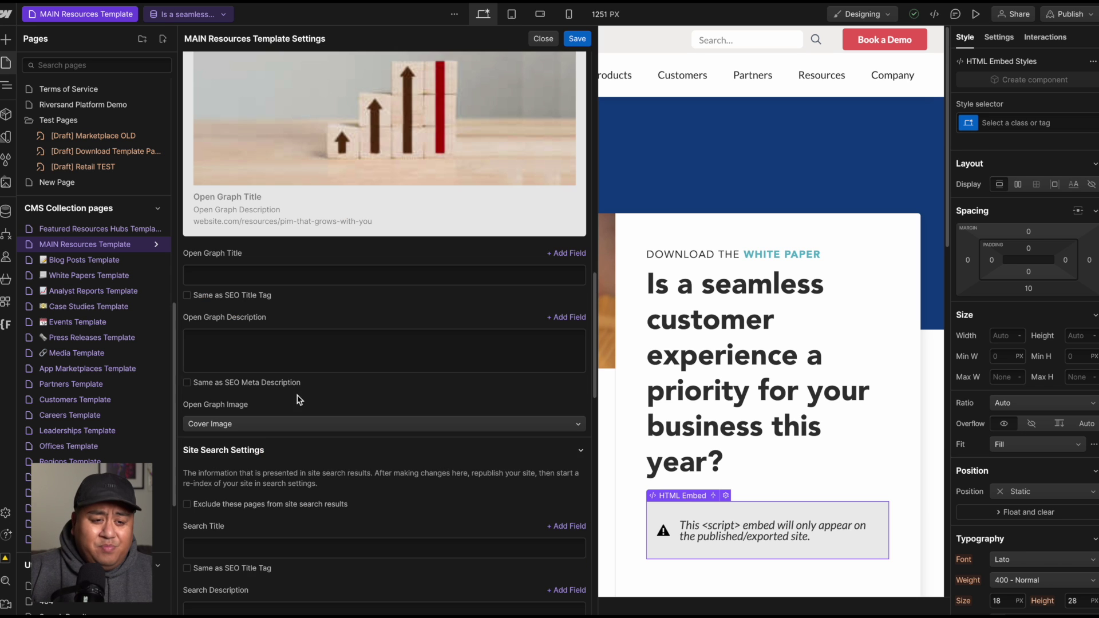
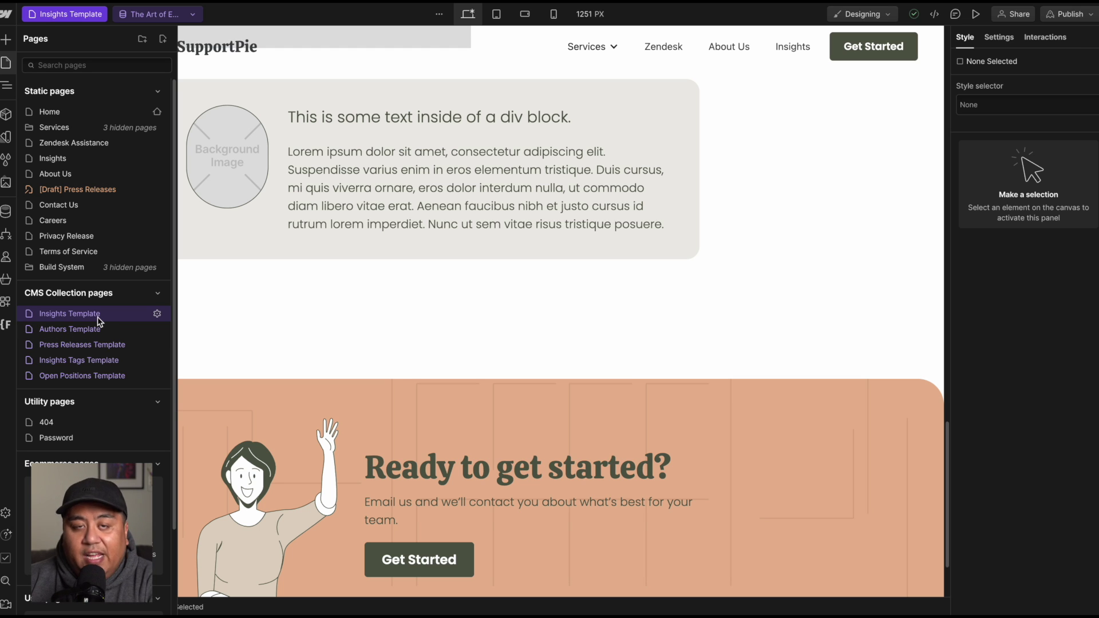
Open the Authors Template page and examine the custom code area for the head tag in its page settings.
click(98, 328)
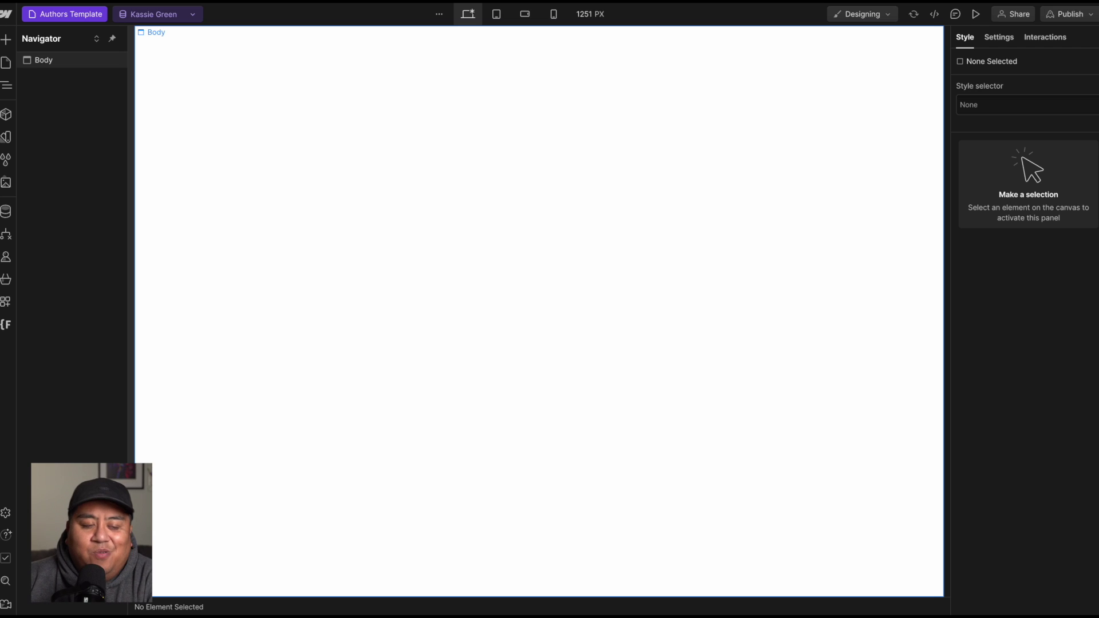
click(5, 61)
click(155, 329)
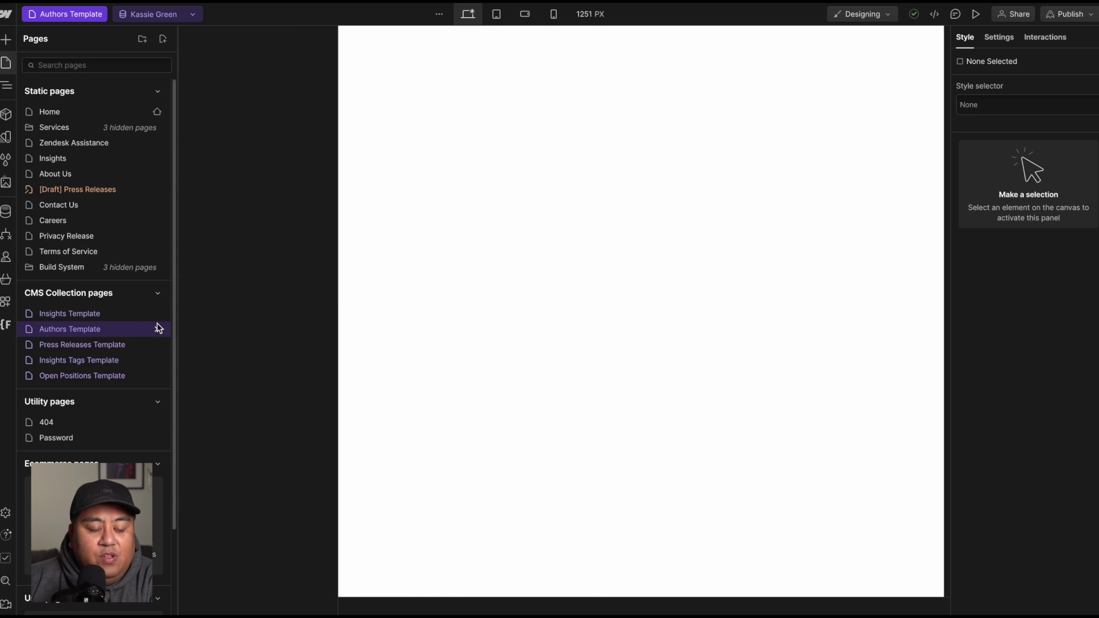
scroll(235, 304, down, 15)
click(246, 244)
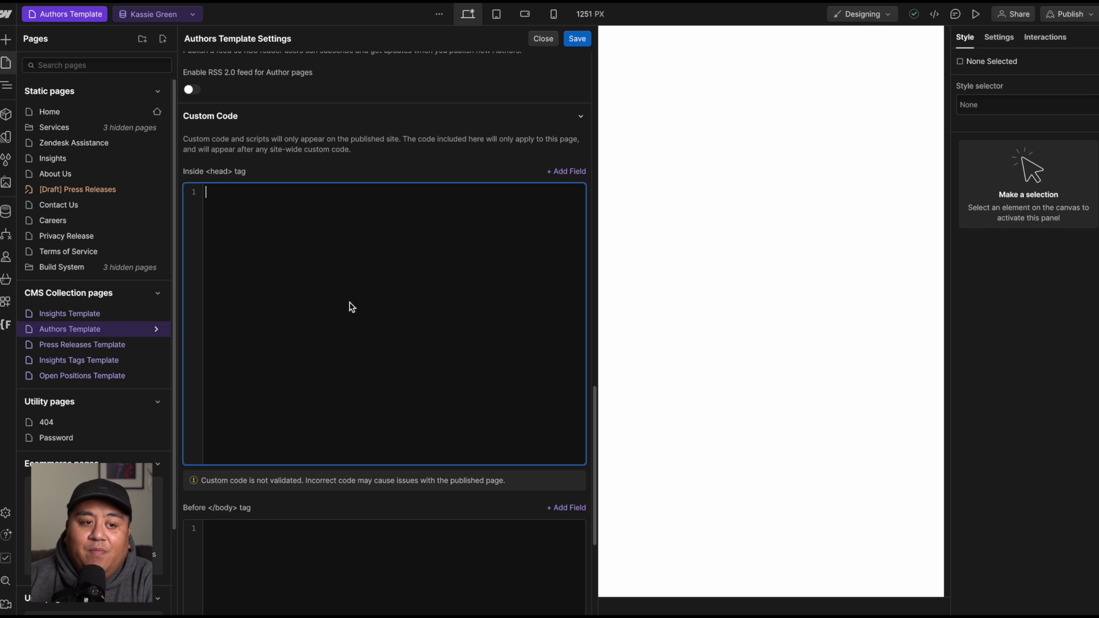
scroll(370, 279, up, 1)
scroll(370, 278, up, 15)
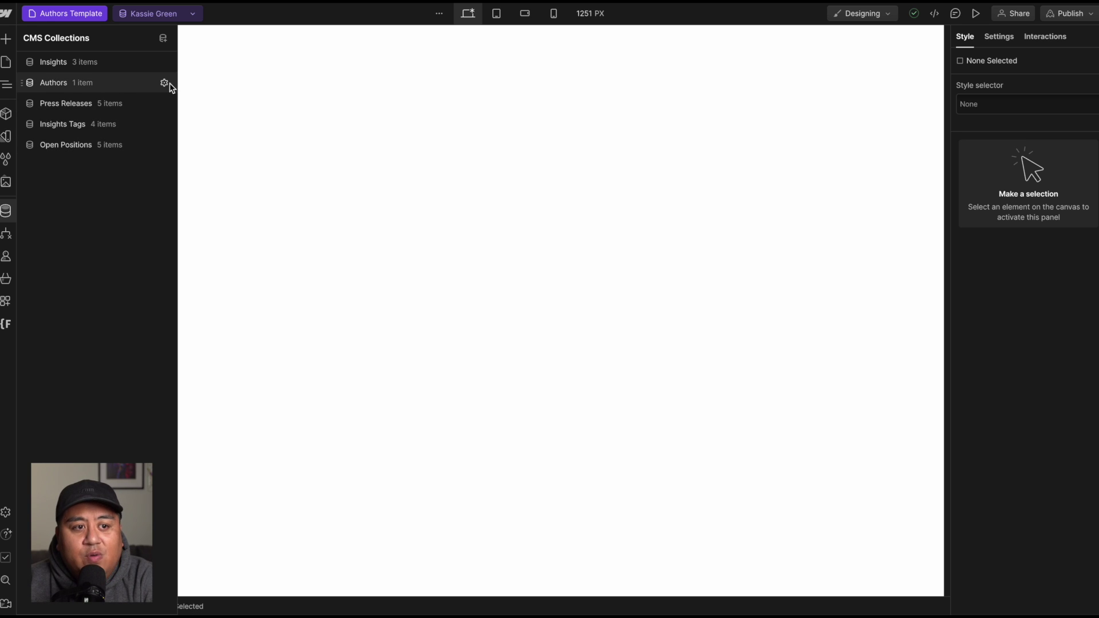
Rename the Authors collection to "SYSTEM - Authors", save it, and move it to the end of the collections list.
click(164, 83)
click(190, 124)
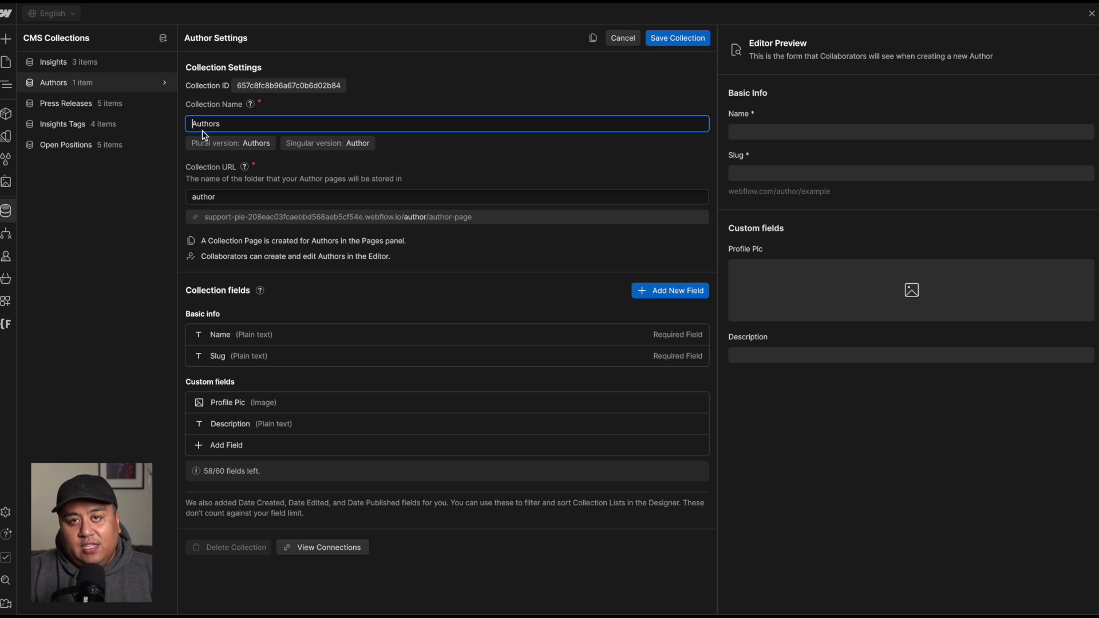
text(SYSTEM)
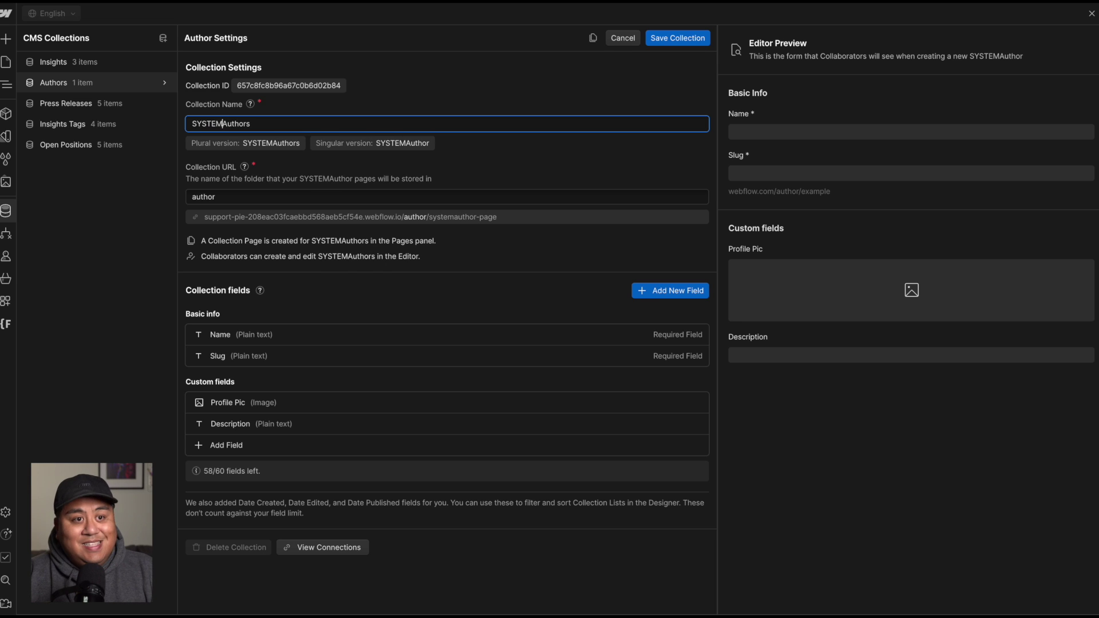
text( -)
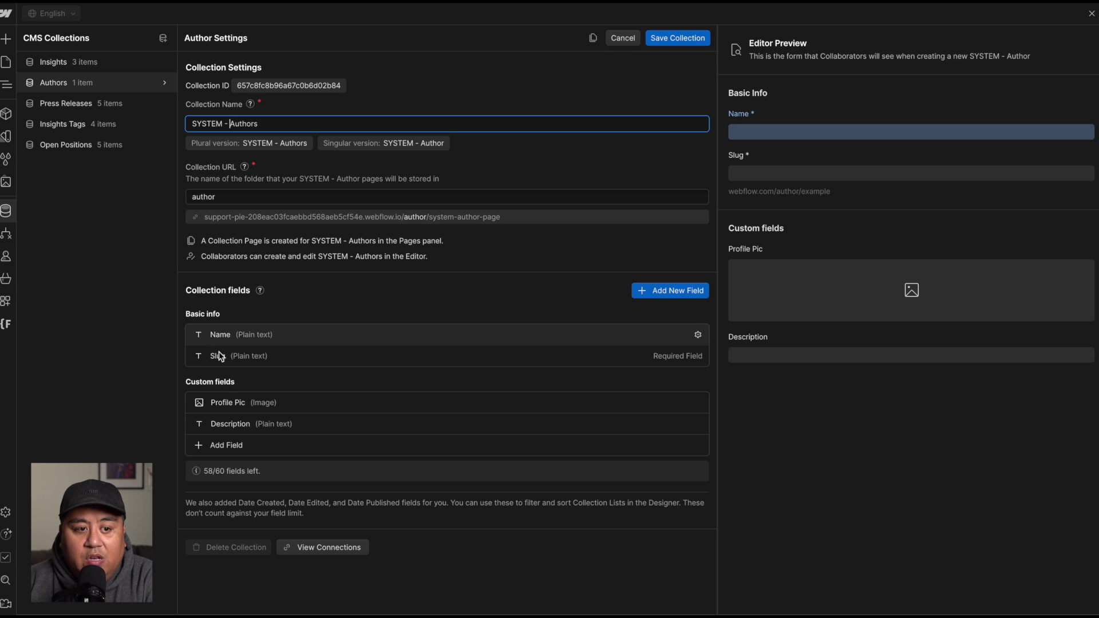
click(665, 39)
drag(21, 82, 24, 155)
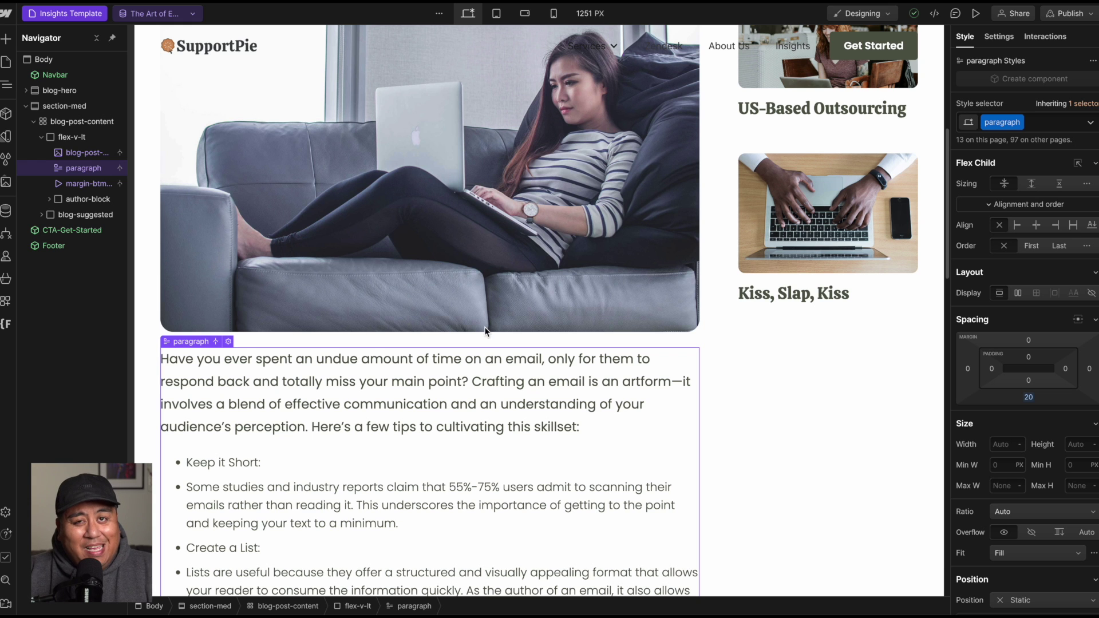
Review the rich text content of the blog post on the Insights Template.
scroll(246, 421, down, 3)
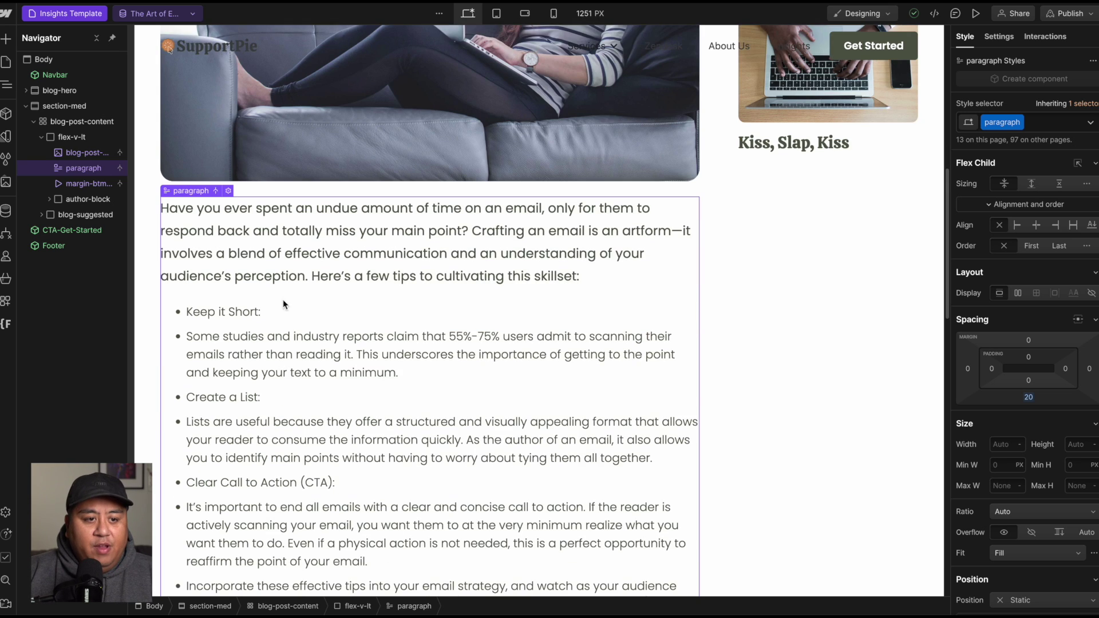
scroll(286, 312, down, 1)
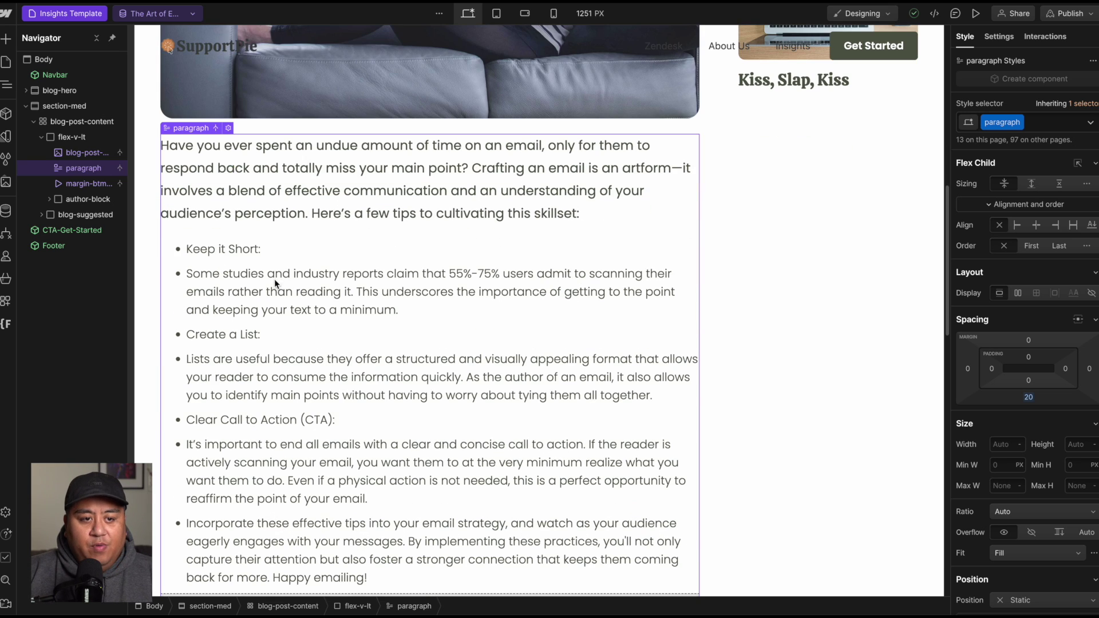
double_click(294, 215)
click(395, 216)
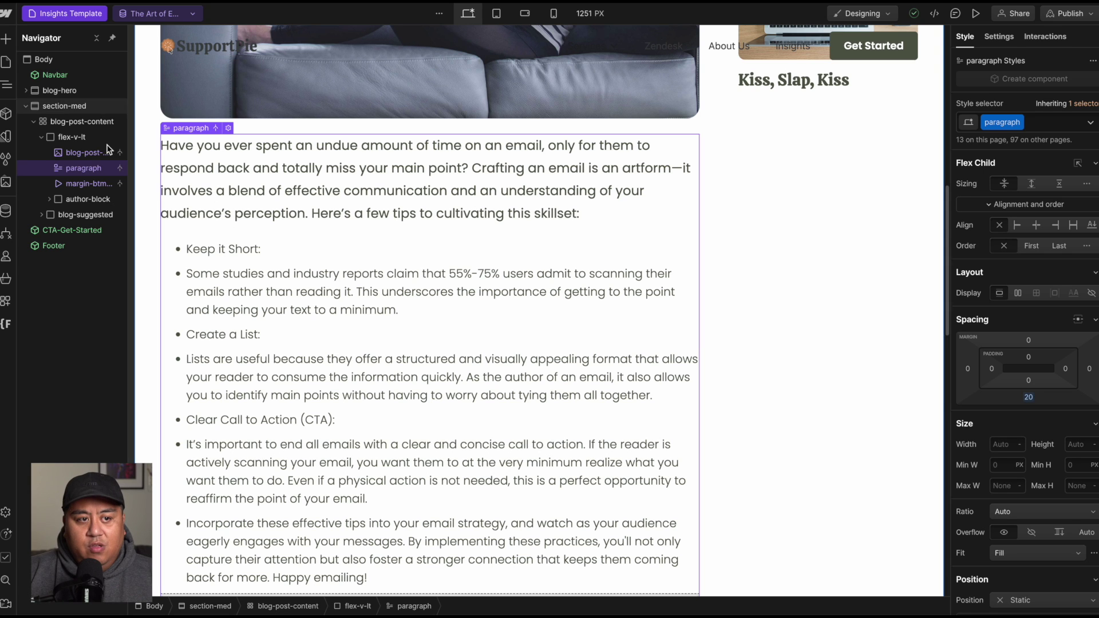
Open the draft Style Guide page from the Build System folder and review its Rich Text section.
click(7, 65)
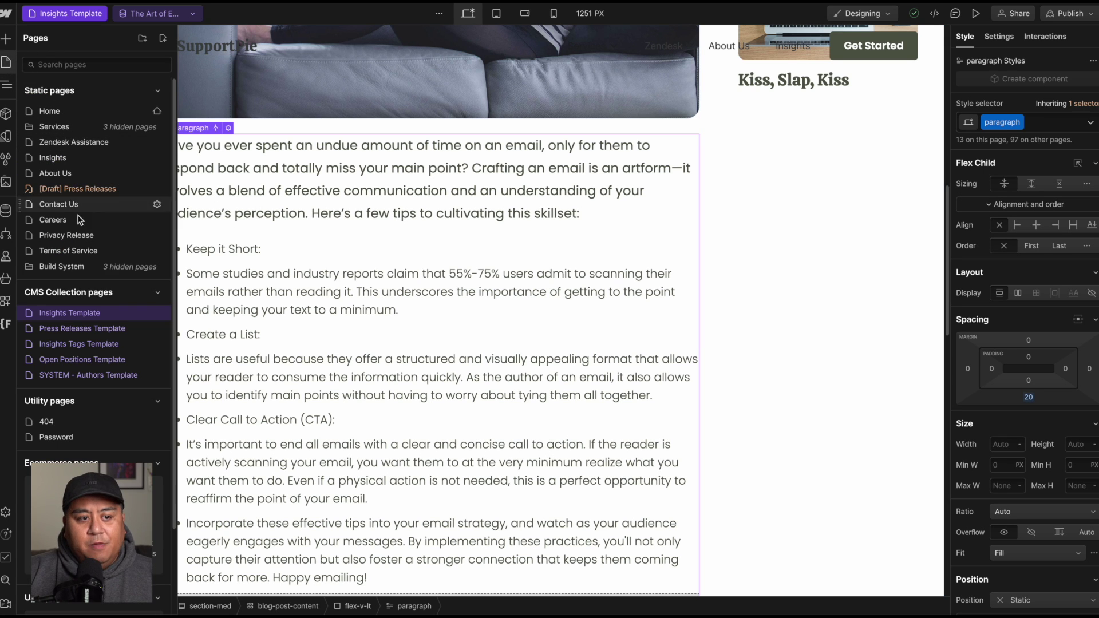
click(56, 267)
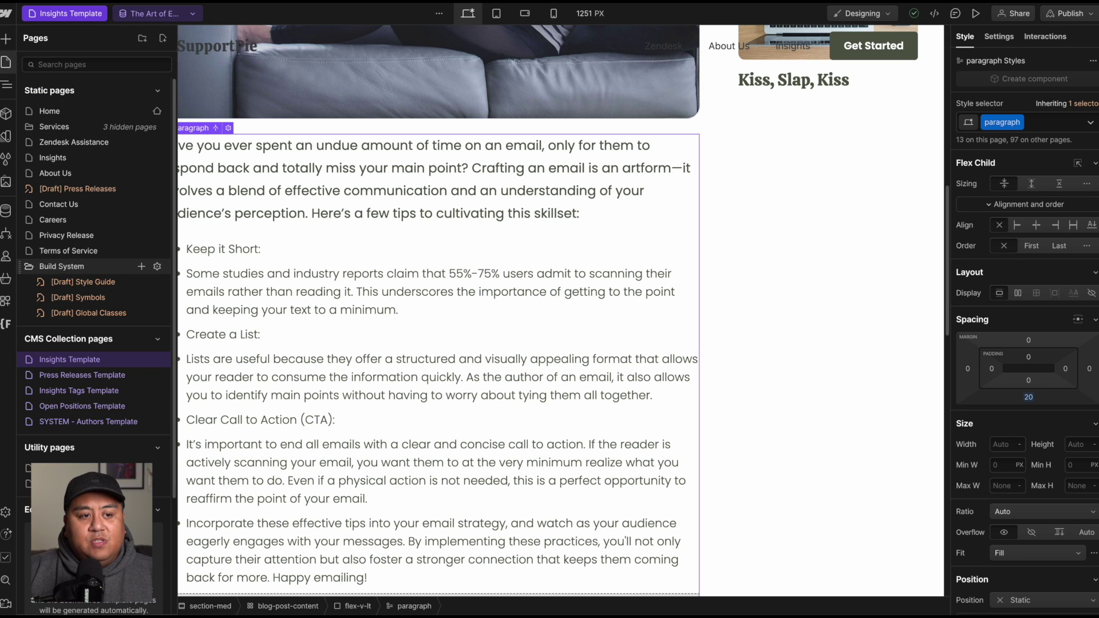
click(71, 282)
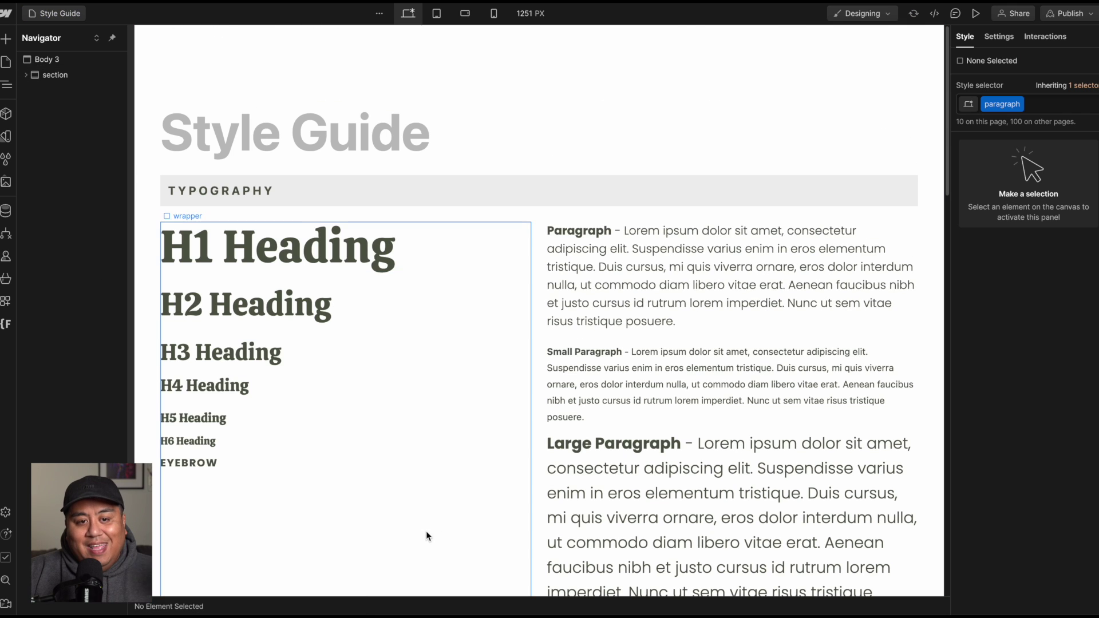
scroll(426, 530, down, 10)
scroll(449, 408, down, 10)
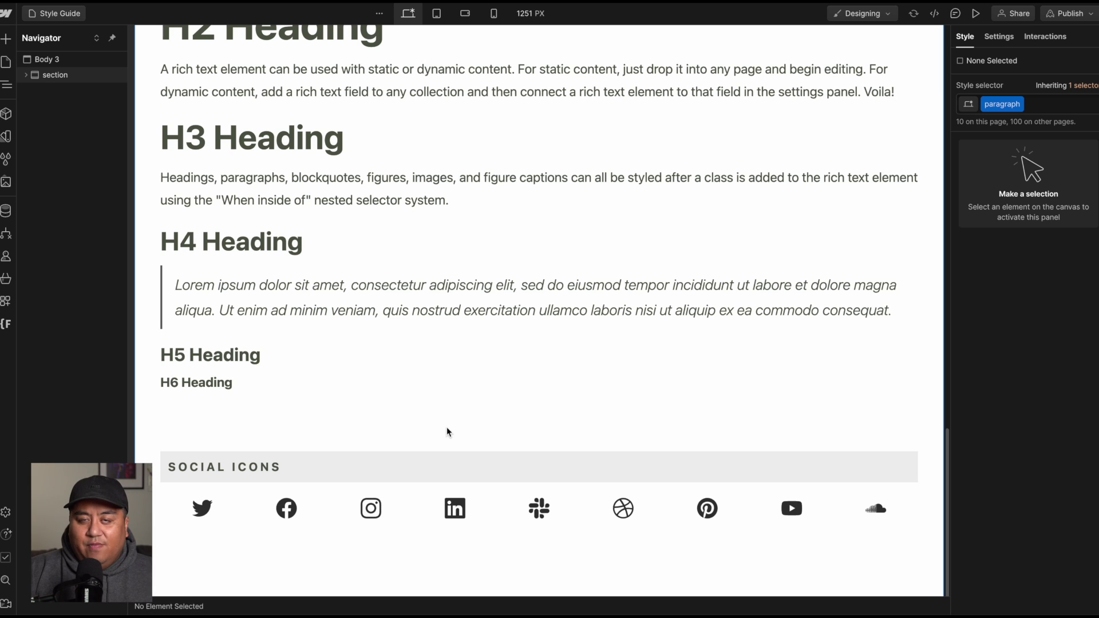
scroll(447, 432, up, 4)
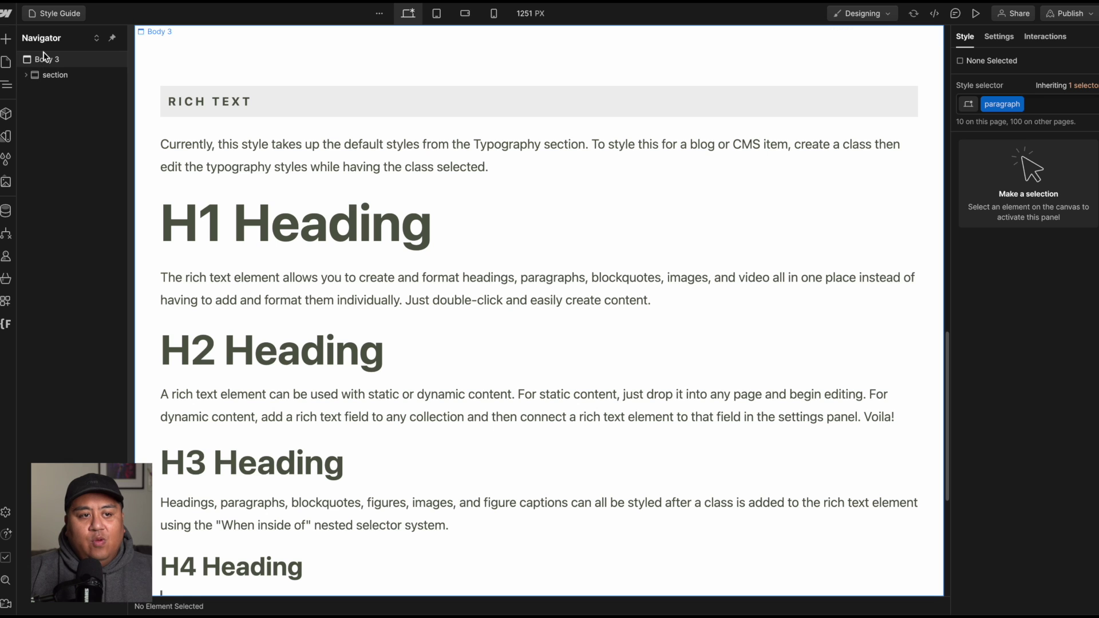
Add a Rich Text element to the Style Guide's page body and give it a new class named rich-text.
click(90, 61)
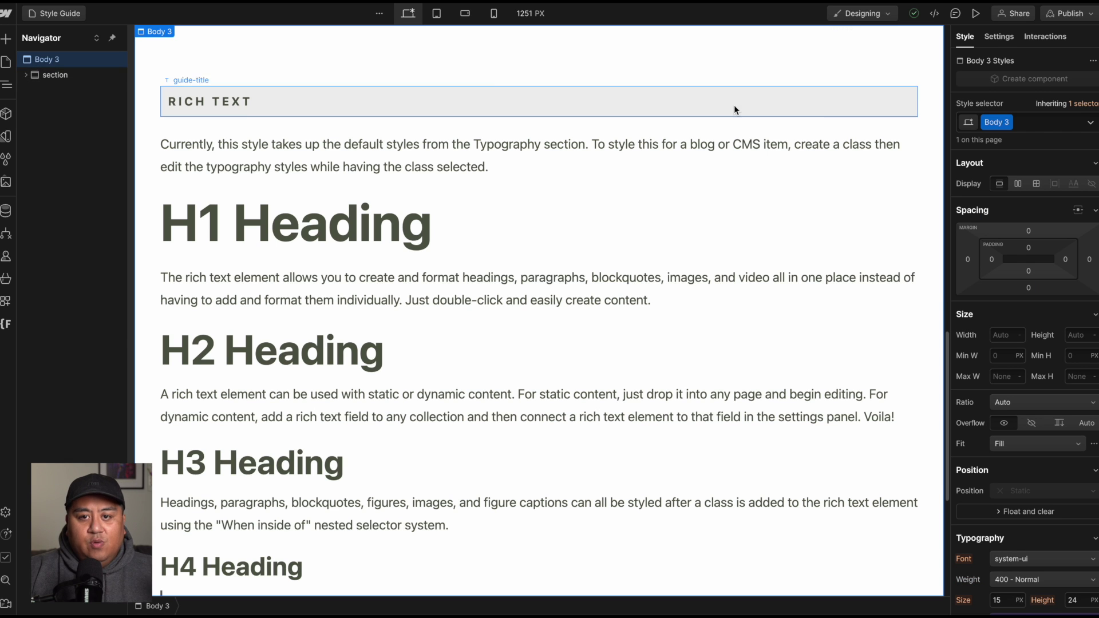
key(super+k)
text(rich)
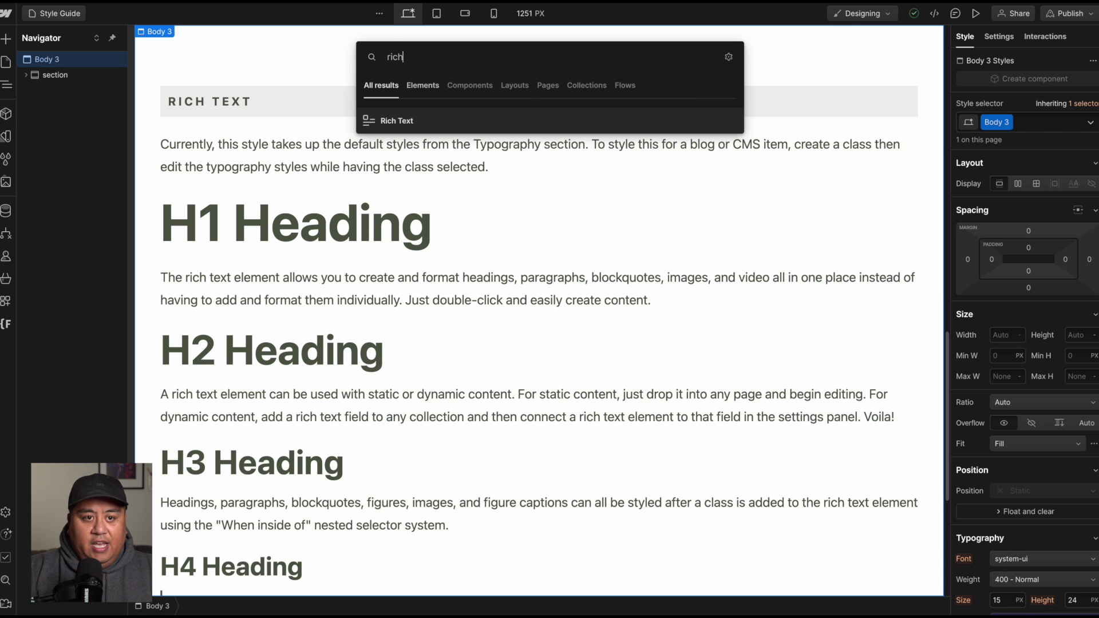
key(Return)
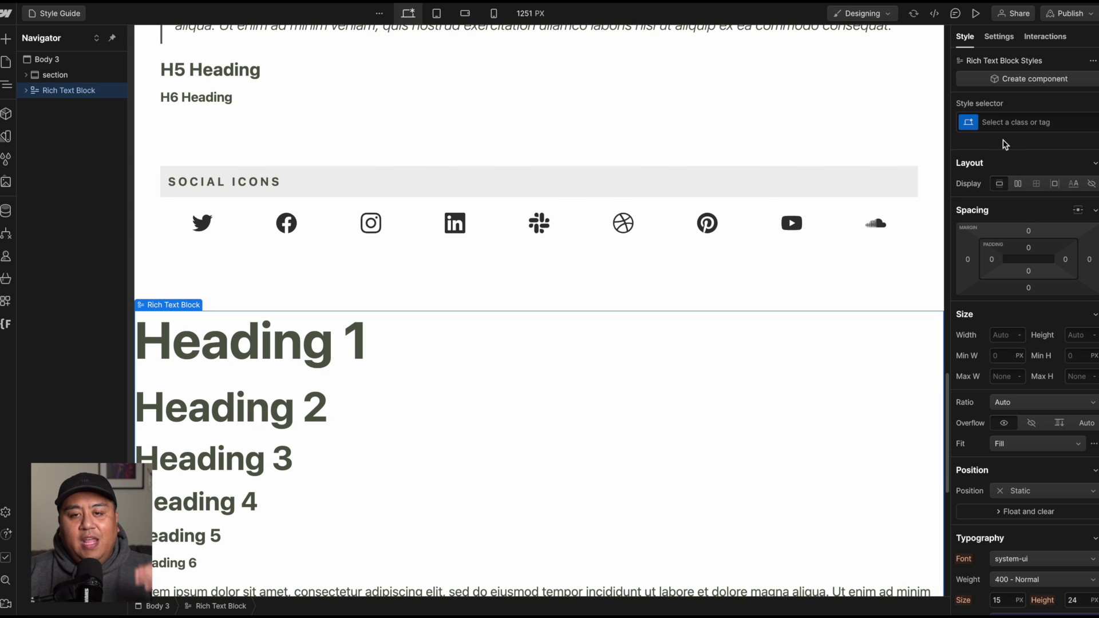
key(ctrl+Return)
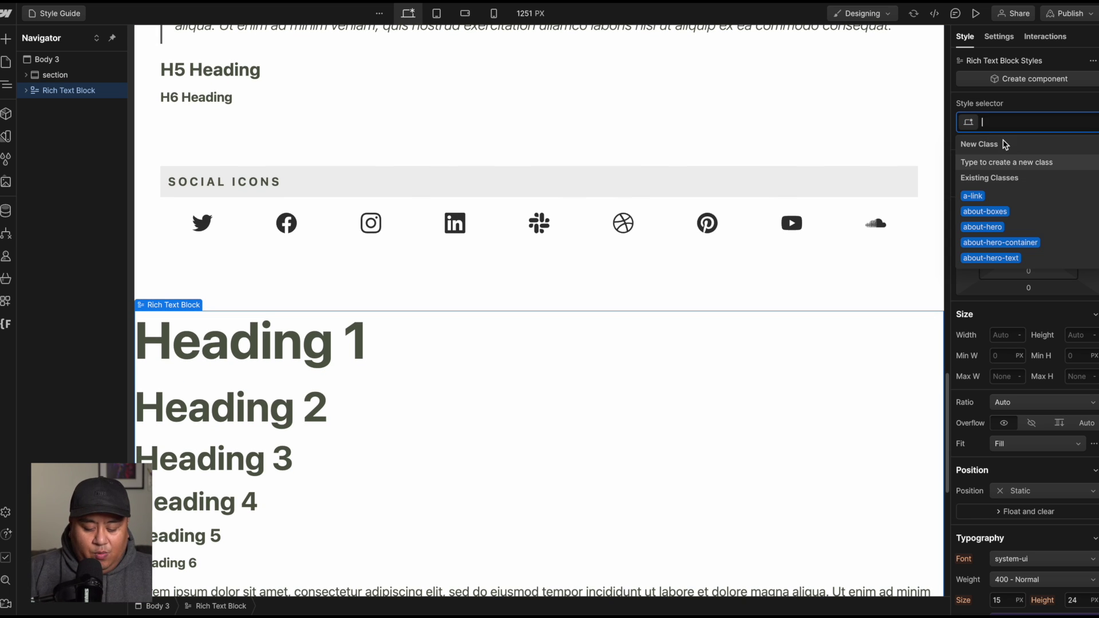
text(rich-text)
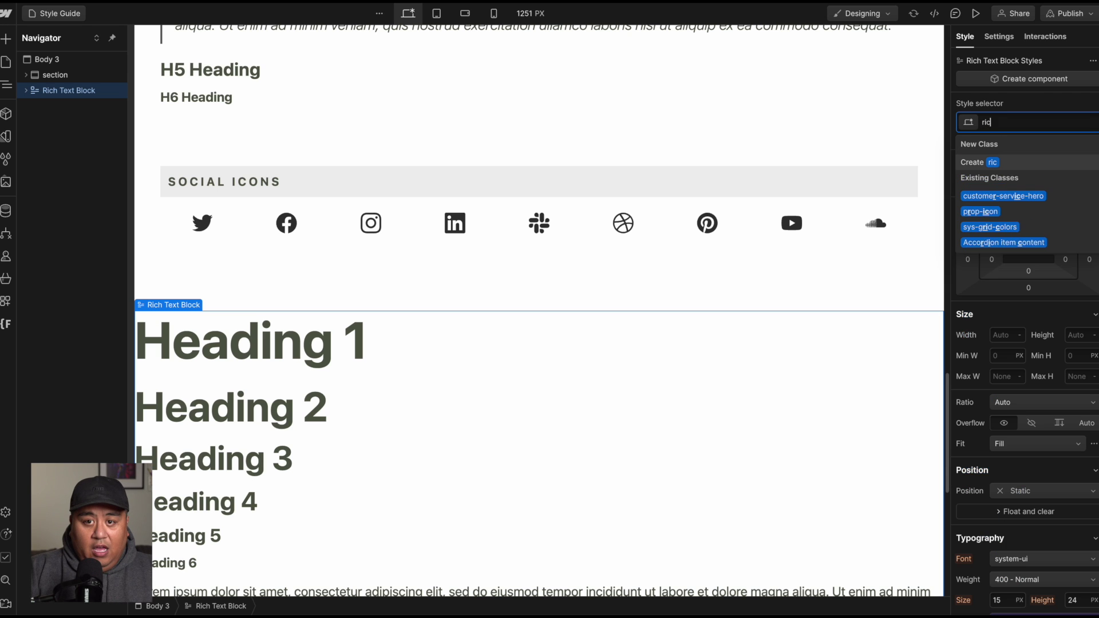
key(Return)
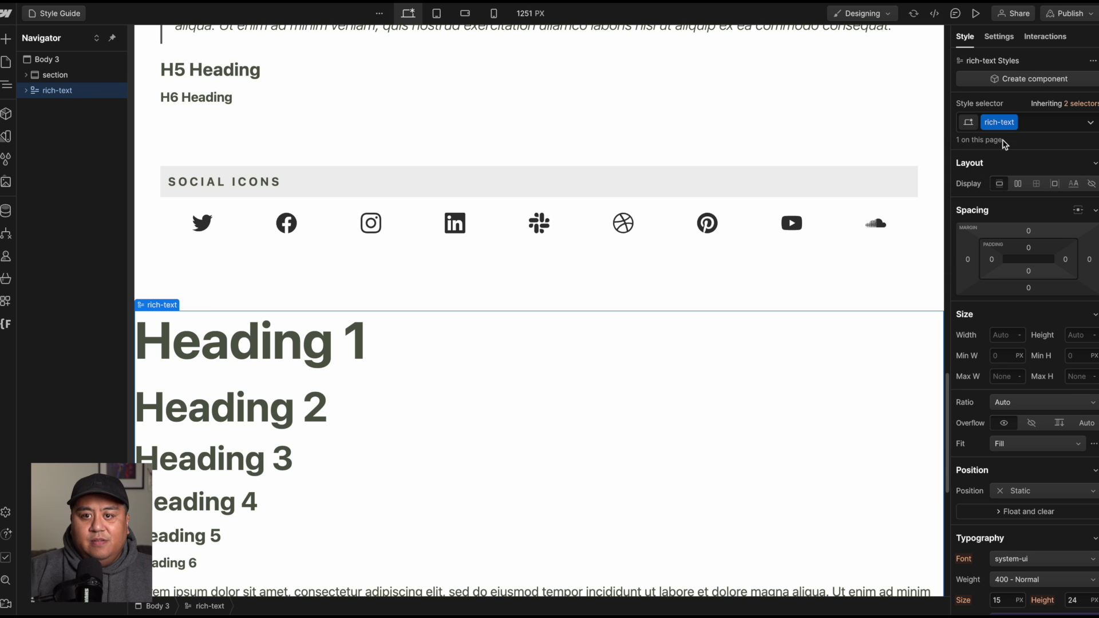
Target all paragraphs nested inside the rich-text class, using the first paragraph of the Style Guide's new rich text element.
click(212, 356)
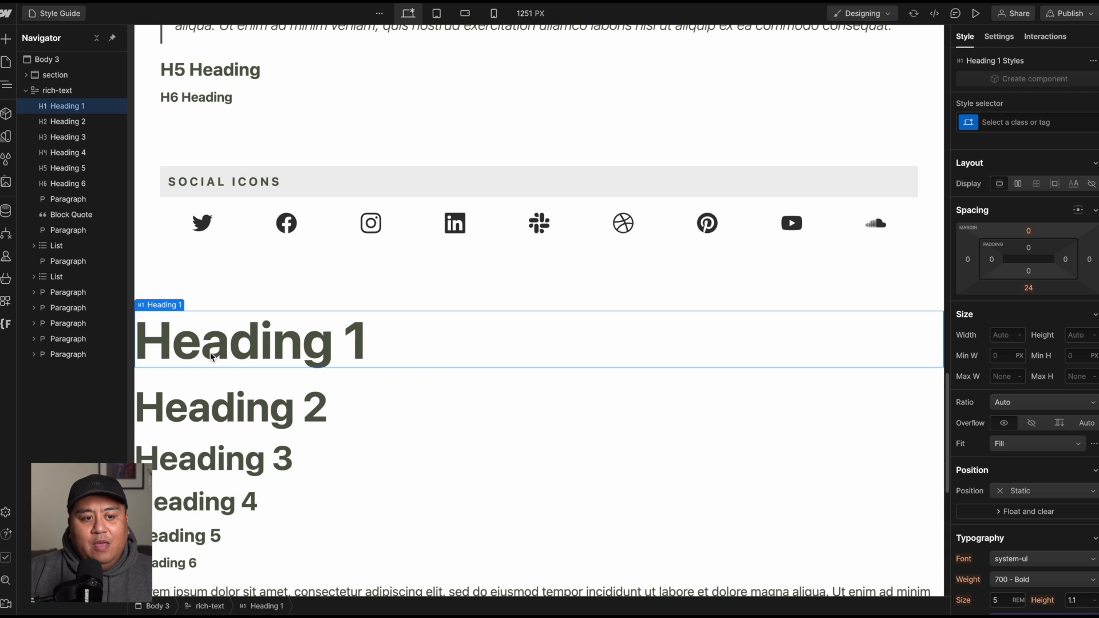
click(221, 420)
scroll(229, 433, down, 1)
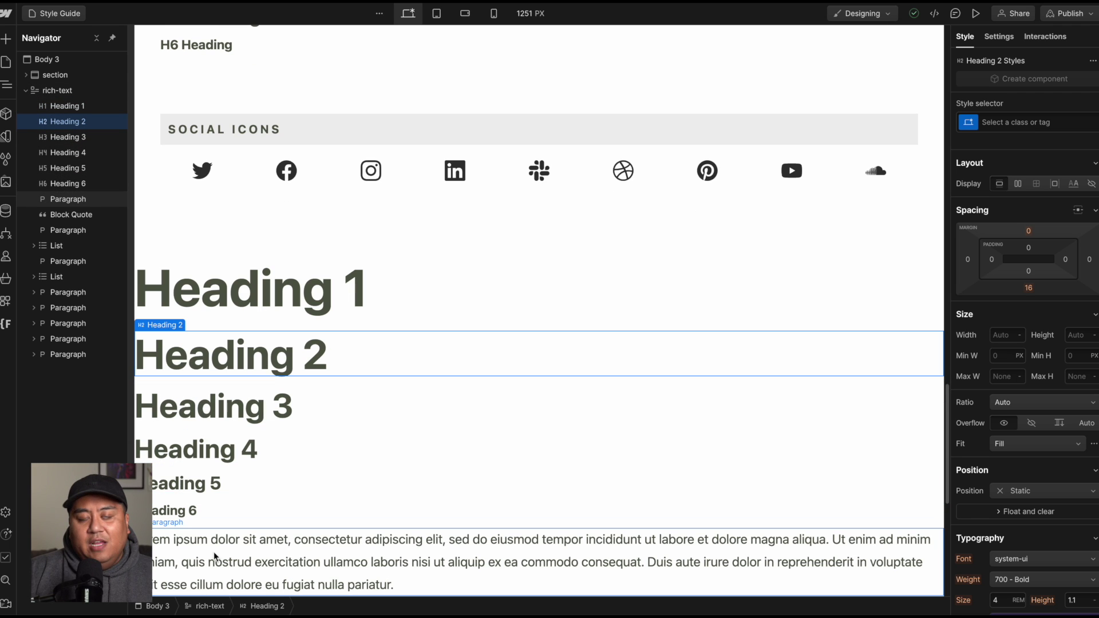
scroll(214, 554, down, 1)
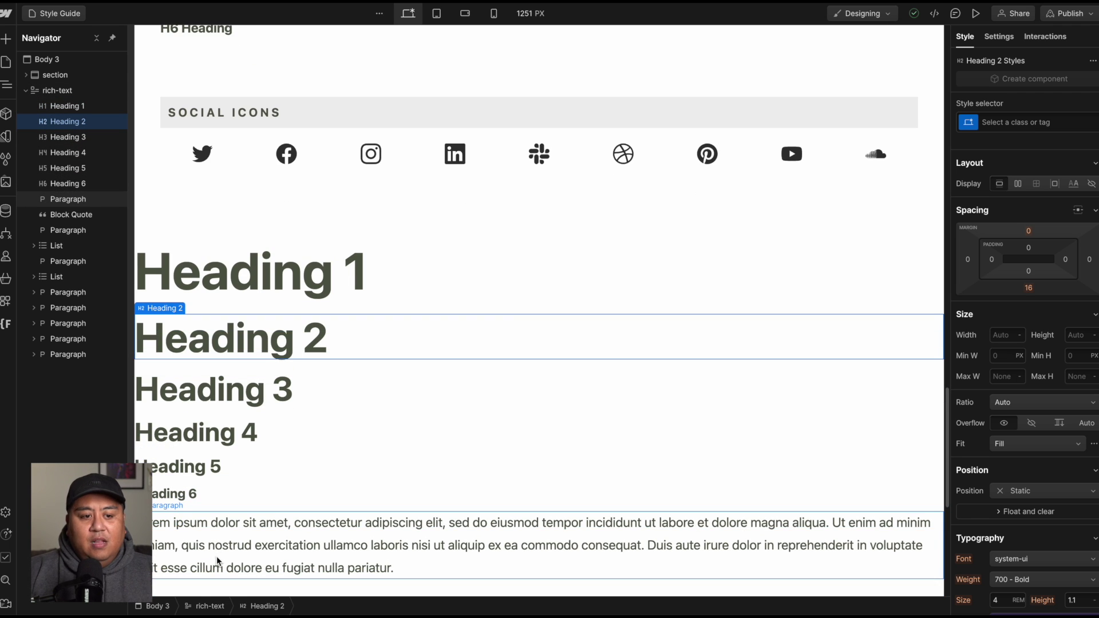
click(214, 548)
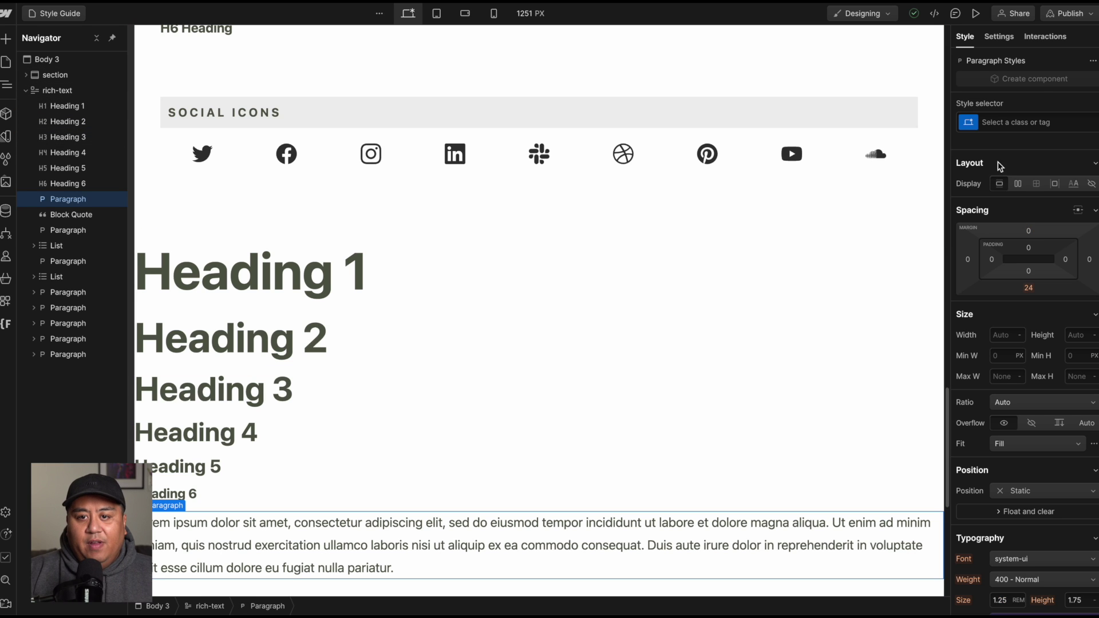
click(995, 126)
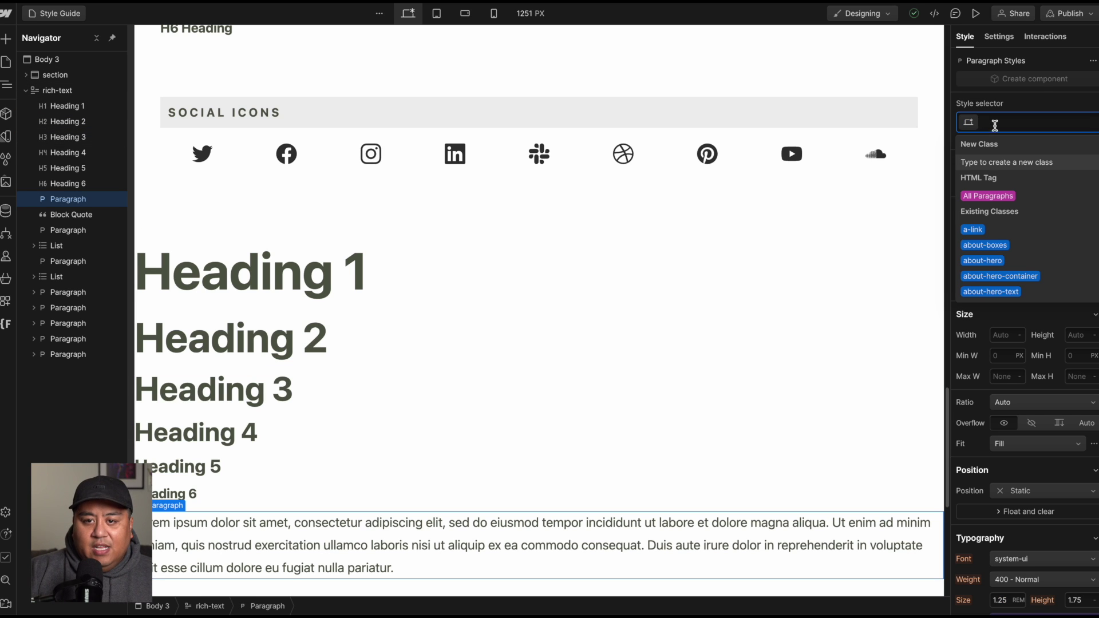
click(994, 197)
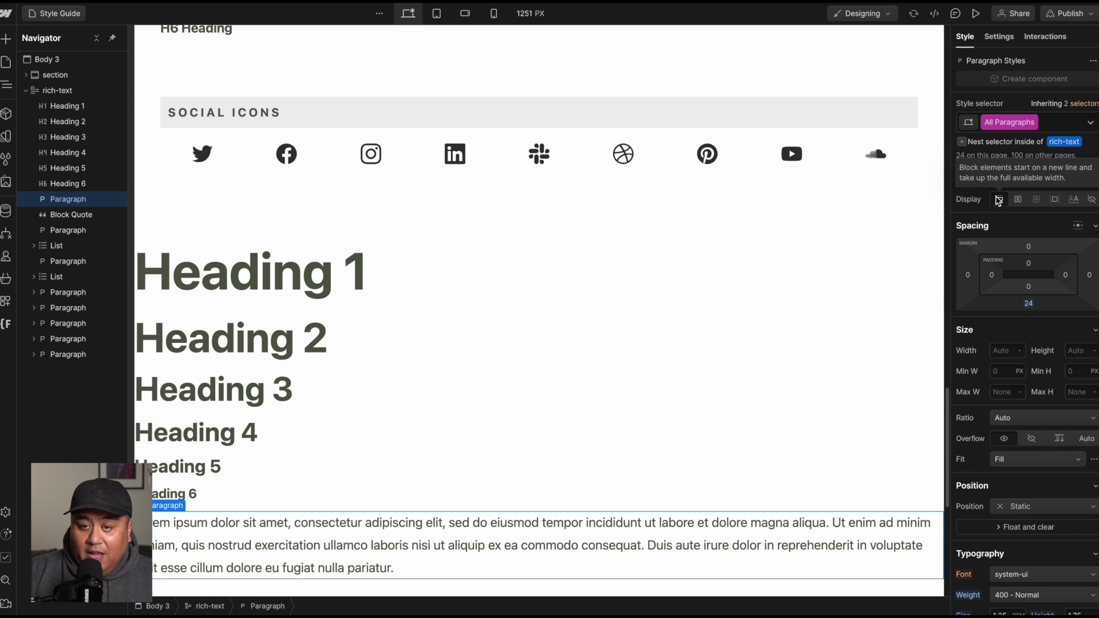
click(1004, 143)
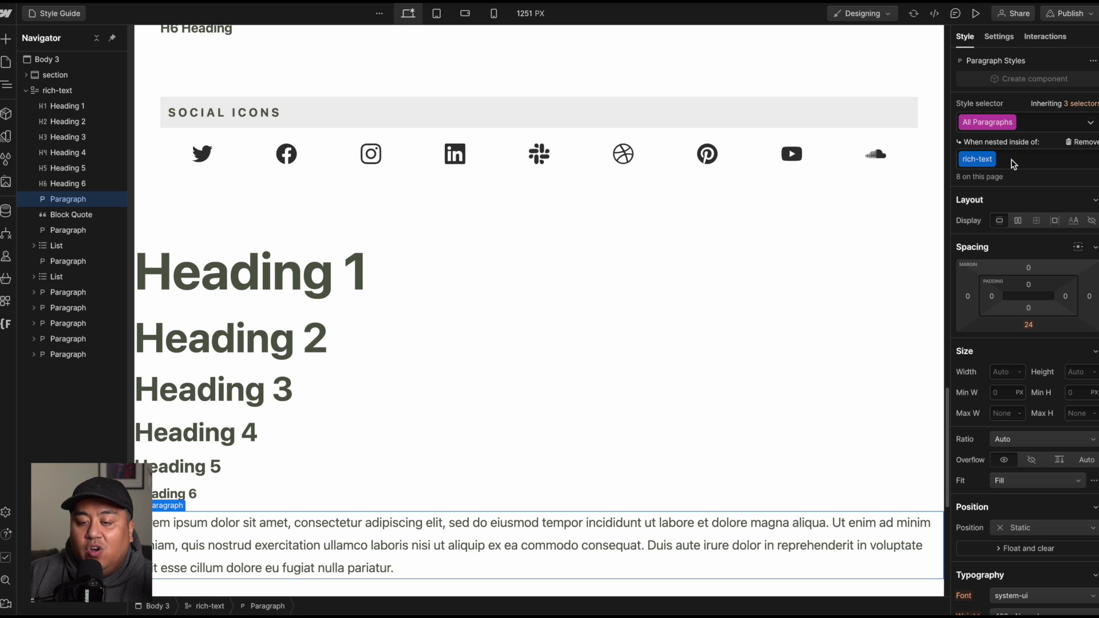
Set the font of paragraphs nested in rich-text to Great Vibes.
scroll(1044, 414, down, 5)
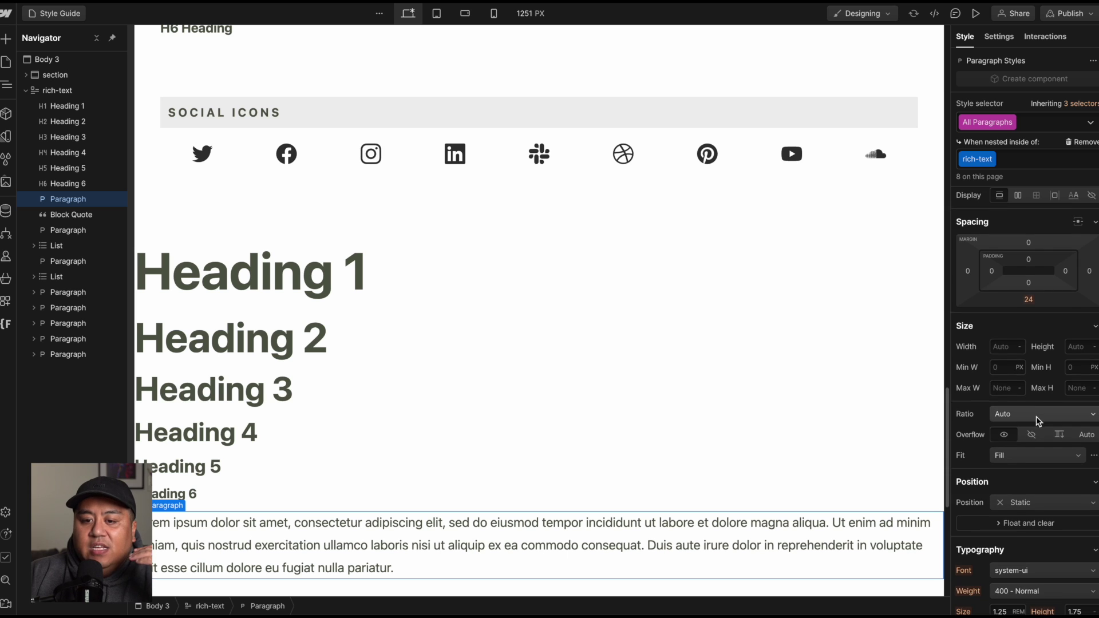
click(1012, 411)
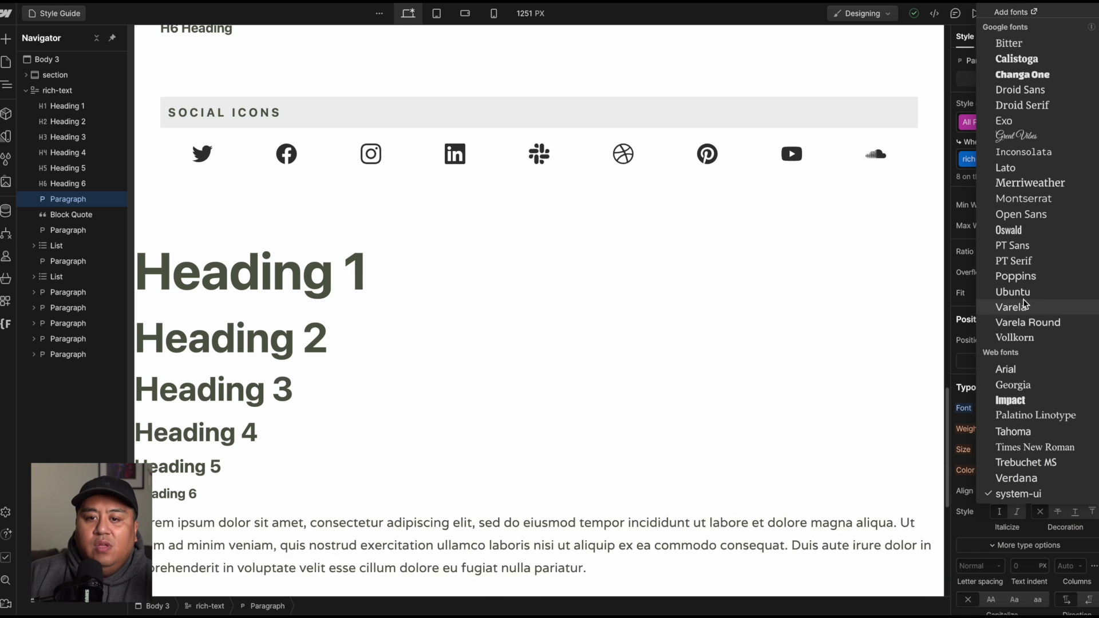
click(1016, 136)
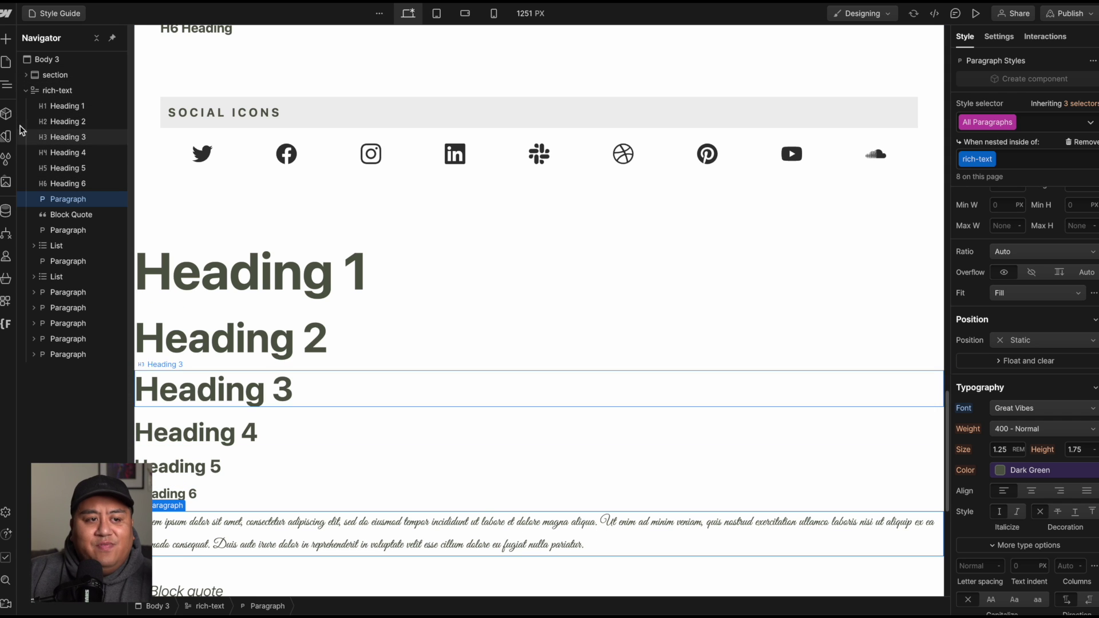
On the Insights Template, replace the paragraph class on the blog post's rich text block with the rich-text class.
click(4, 67)
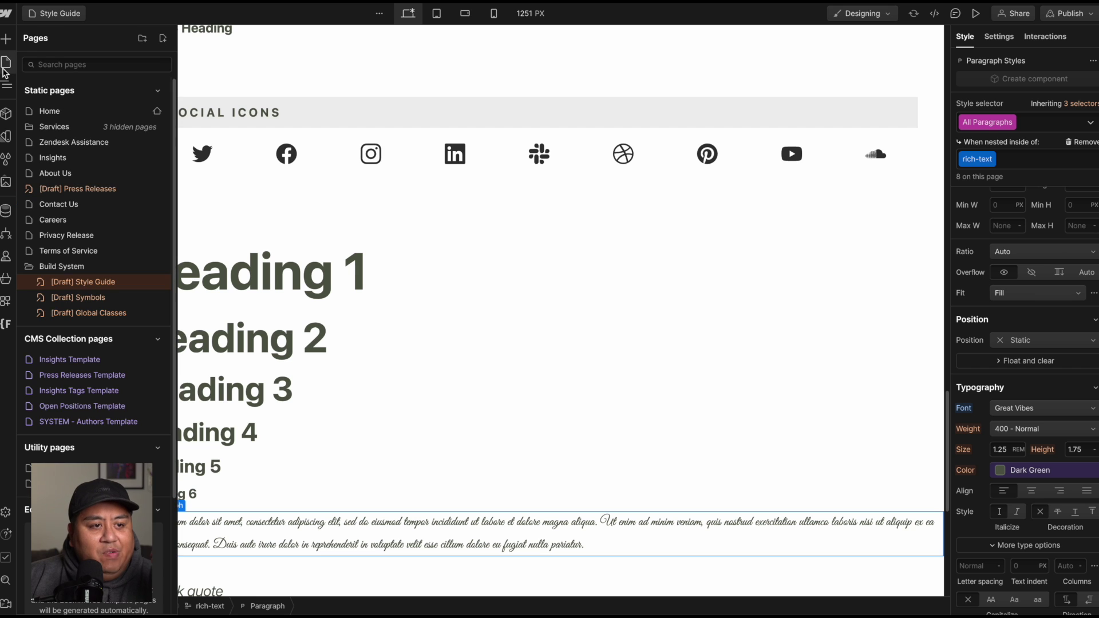
click(68, 362)
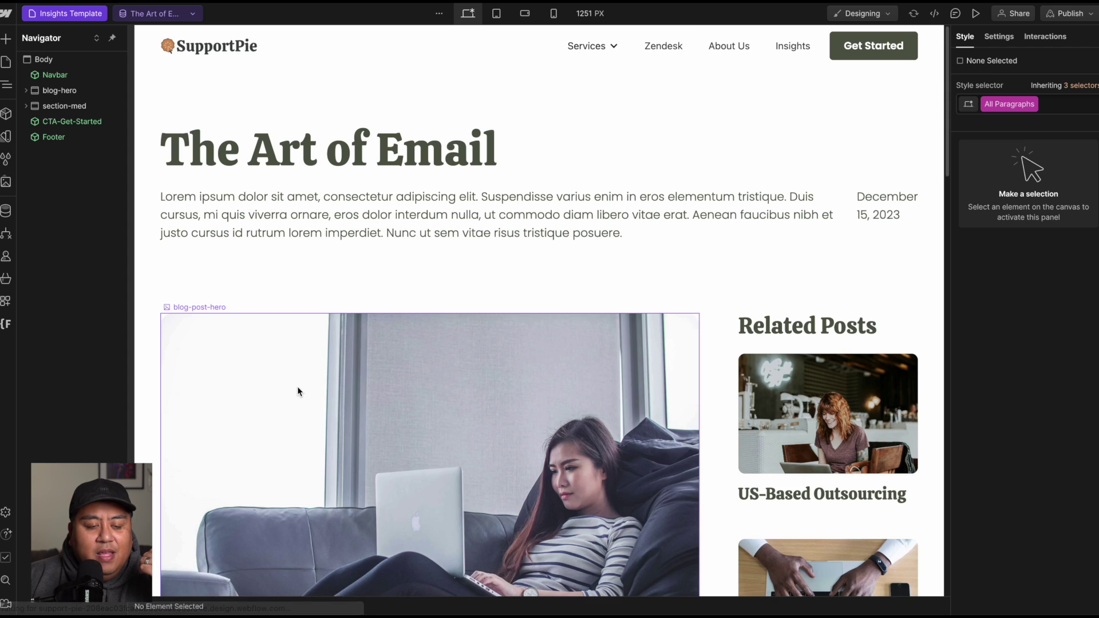
scroll(294, 397, down, 5)
click(296, 338)
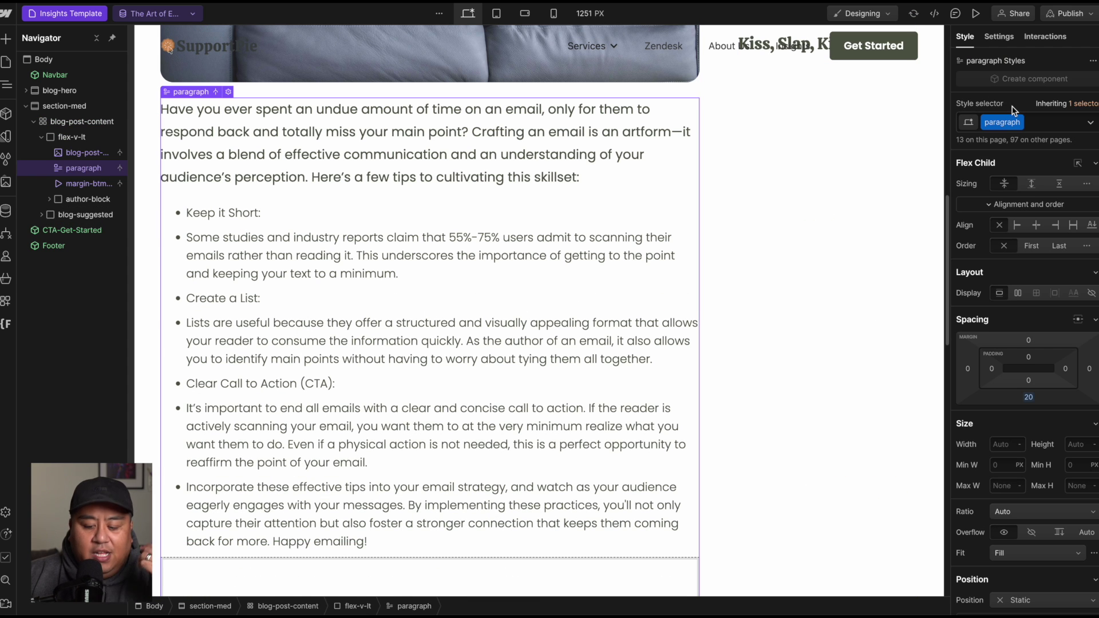
click(1016, 121)
text(rich-t)
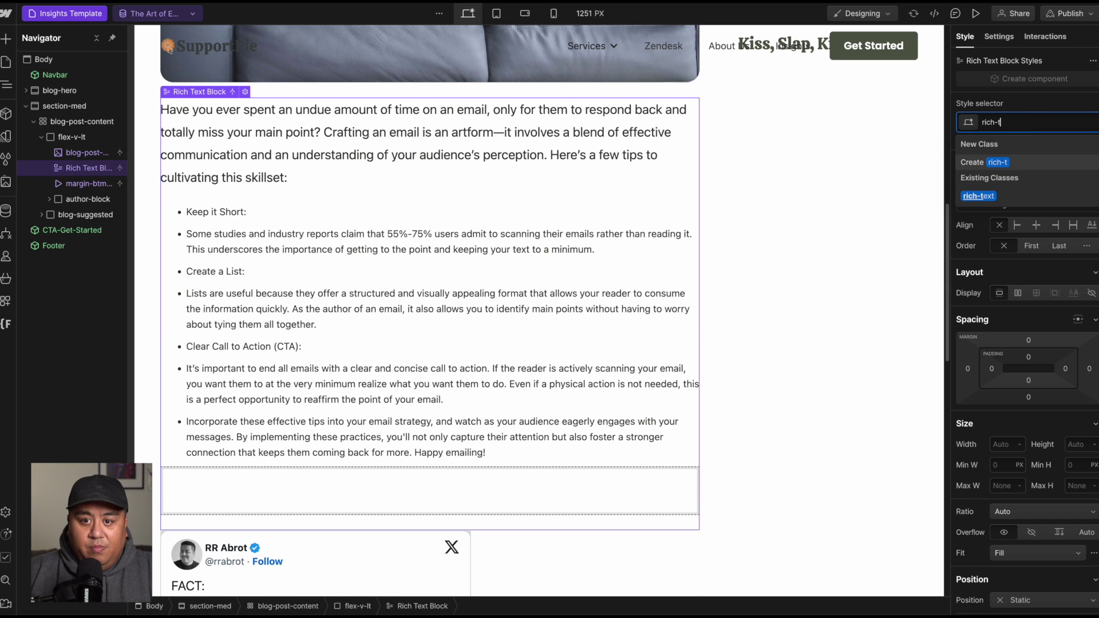
key(Down)
key(Return)
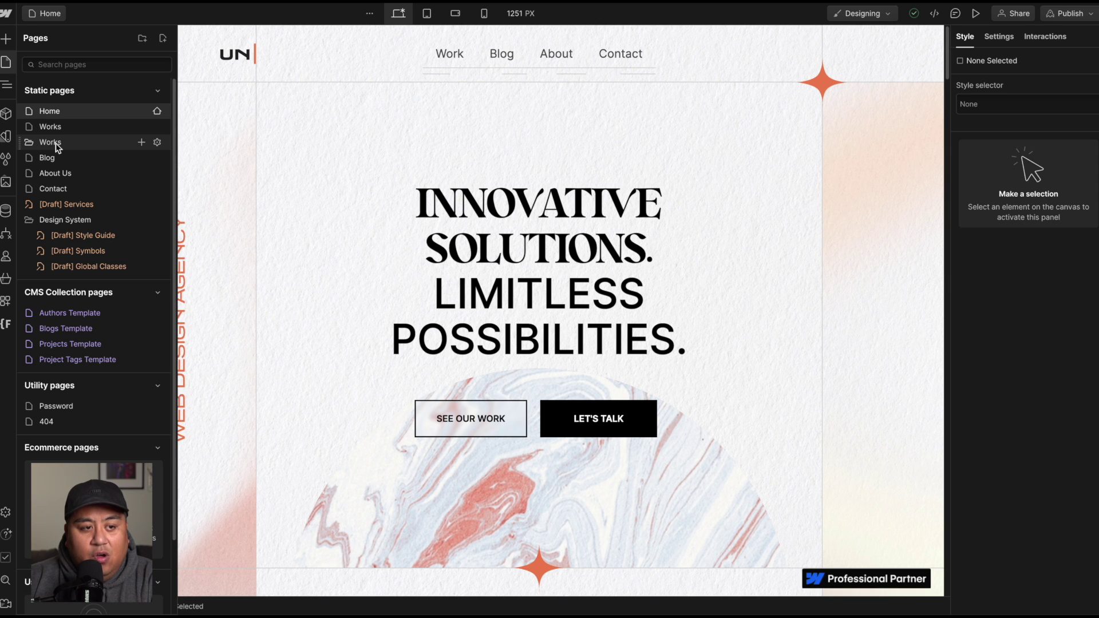
Check the name and URL of the Projects collection in its settings, and return to the list of site pages.
click(6, 211)
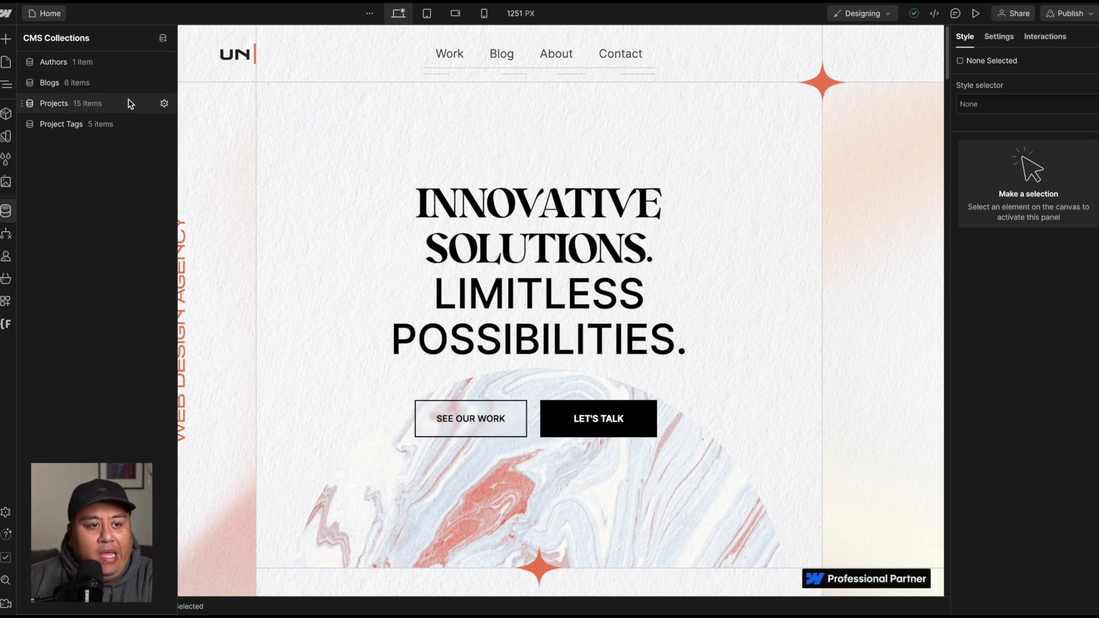
click(164, 105)
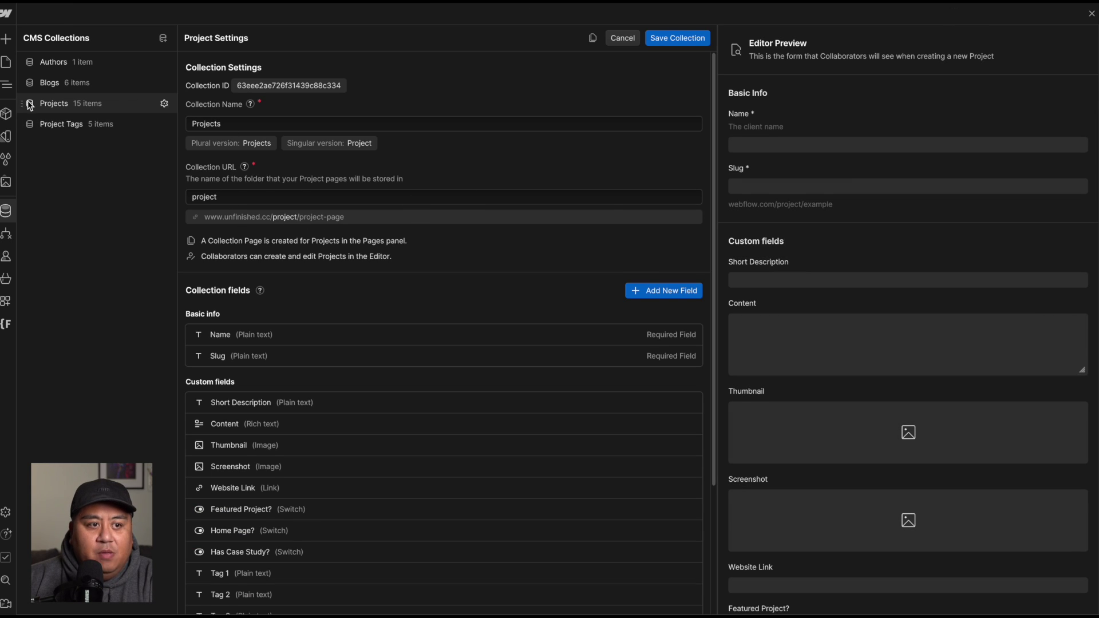
click(7, 67)
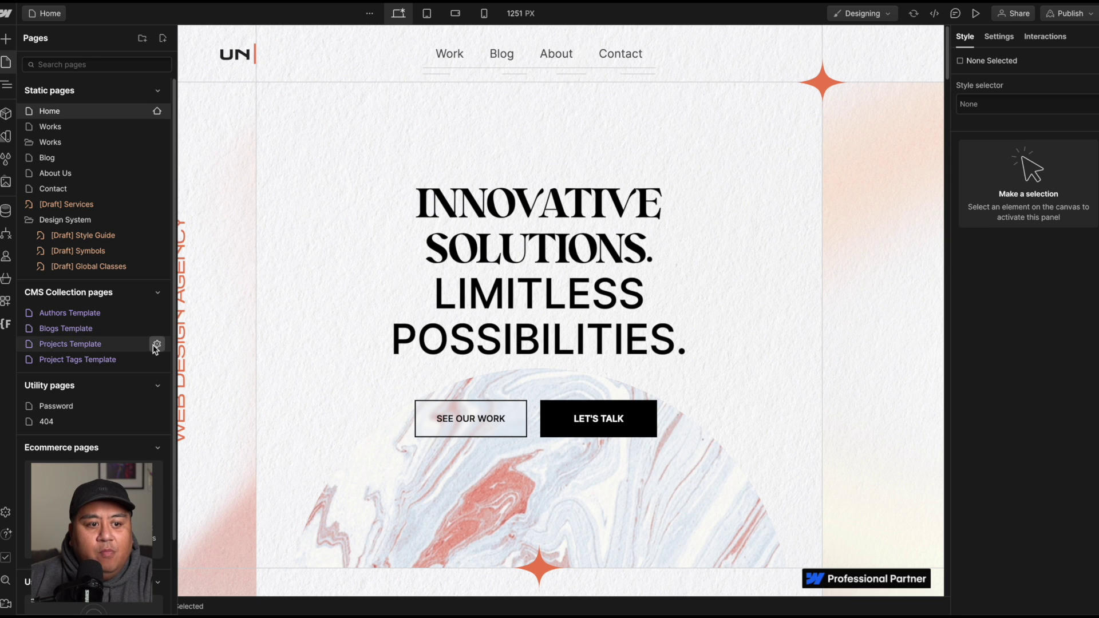
Set the Projects Template's parent folder to Works, save it, and check the updated collection page URL.
click(156, 344)
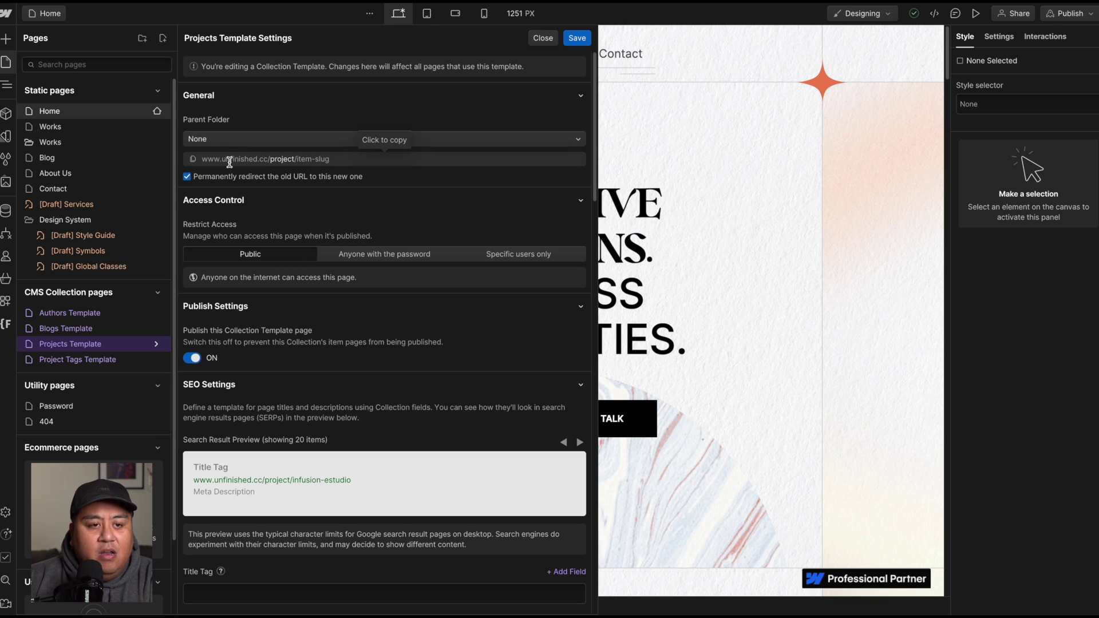
click(228, 143)
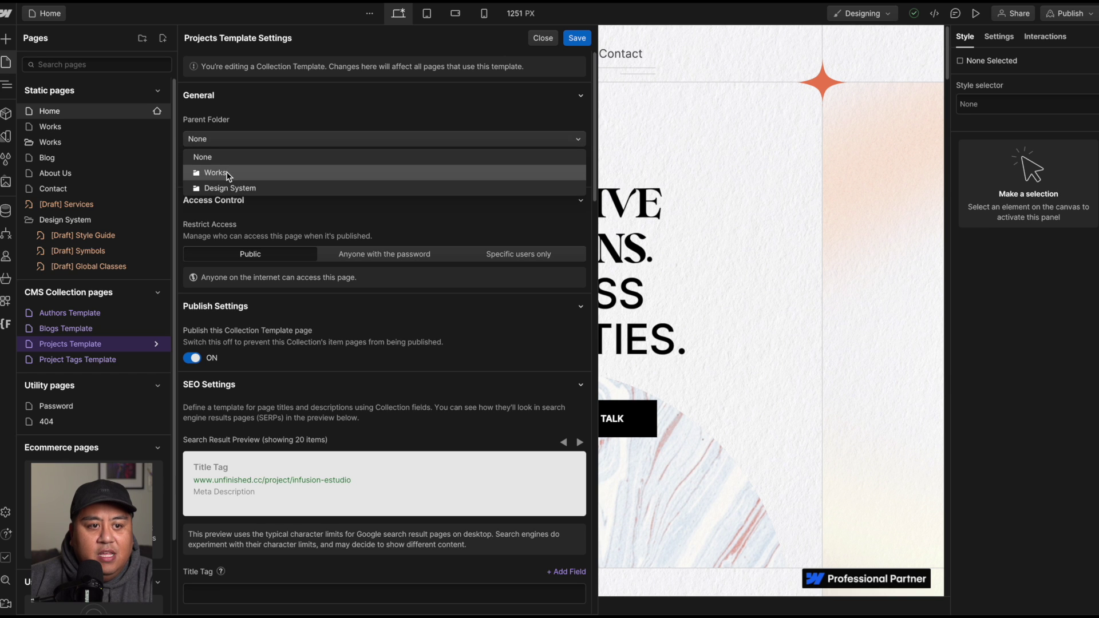
click(230, 170)
click(576, 39)
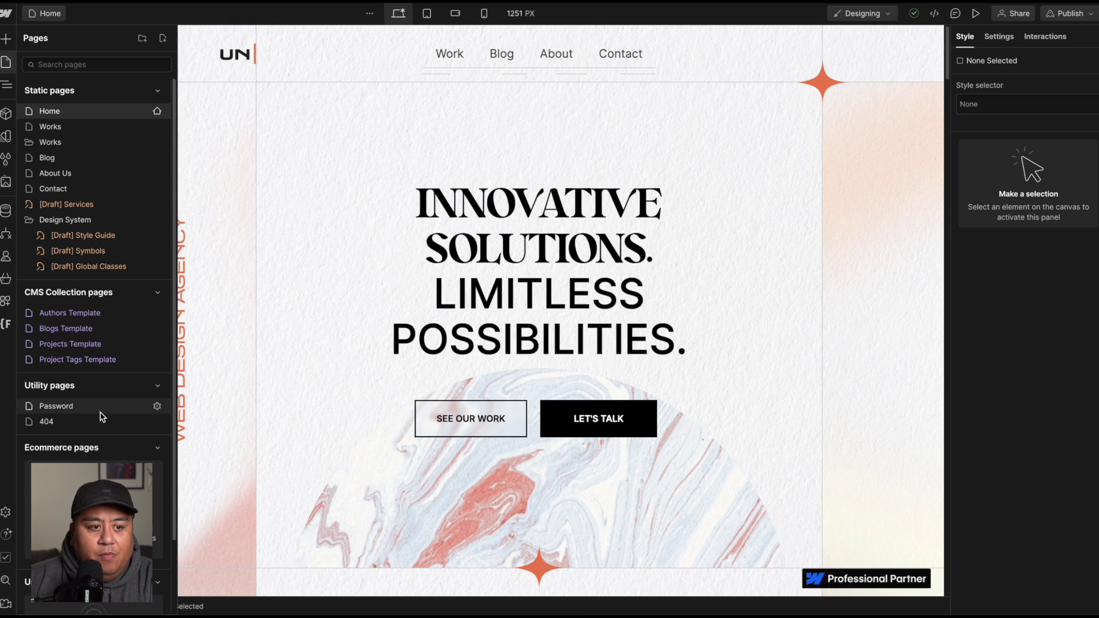
click(157, 345)
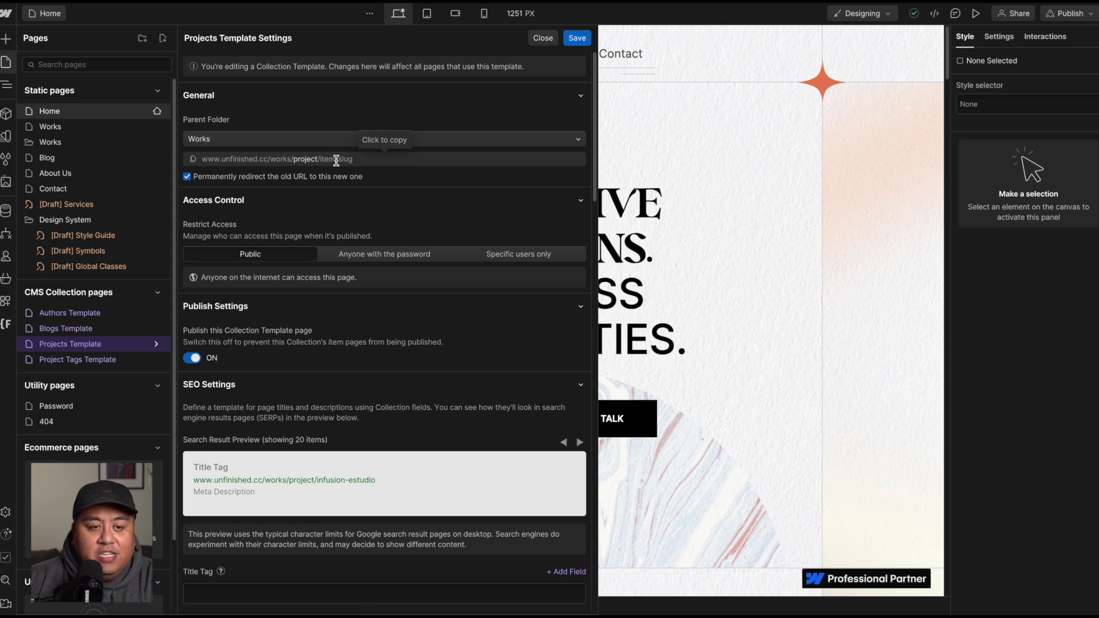
click(542, 38)
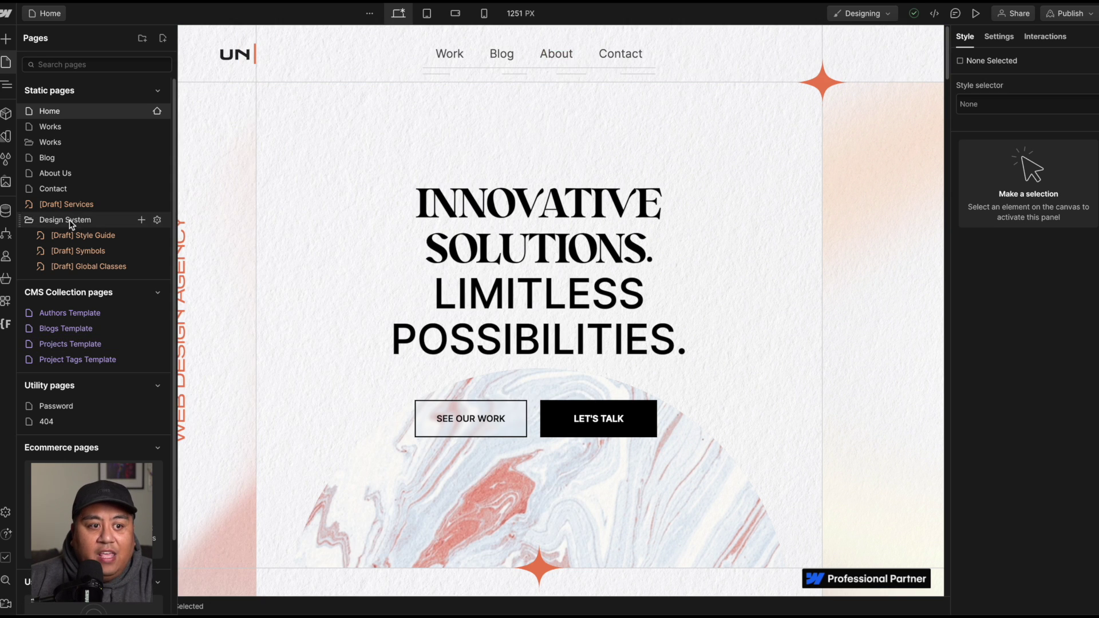
Create a page folder named Fintech and move it into the Works folder.
click(142, 38)
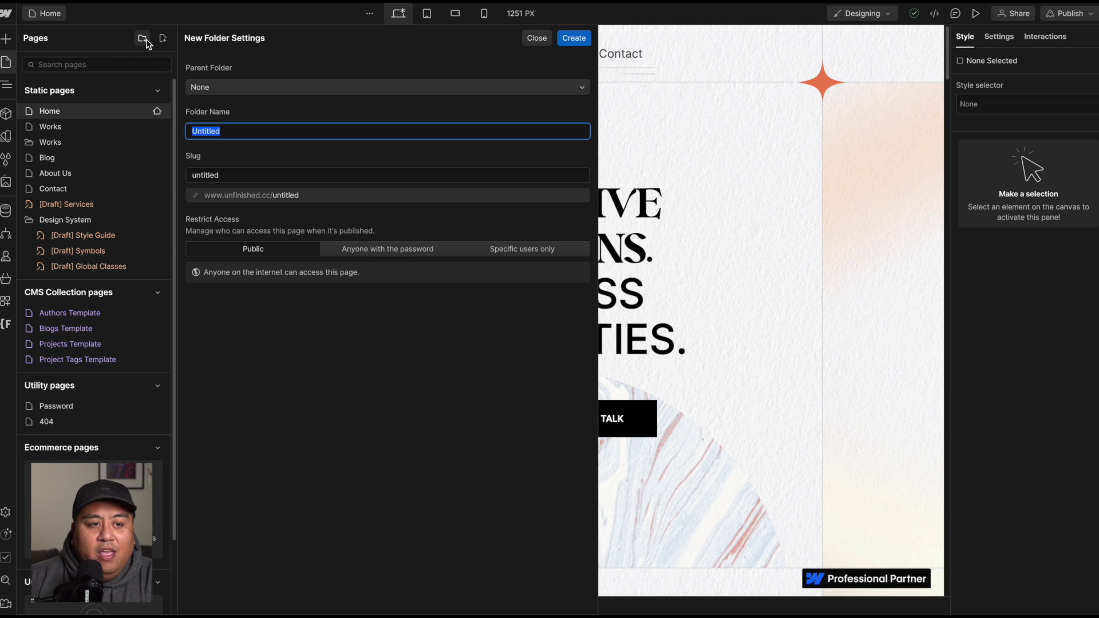
text(Fintech)
click(574, 38)
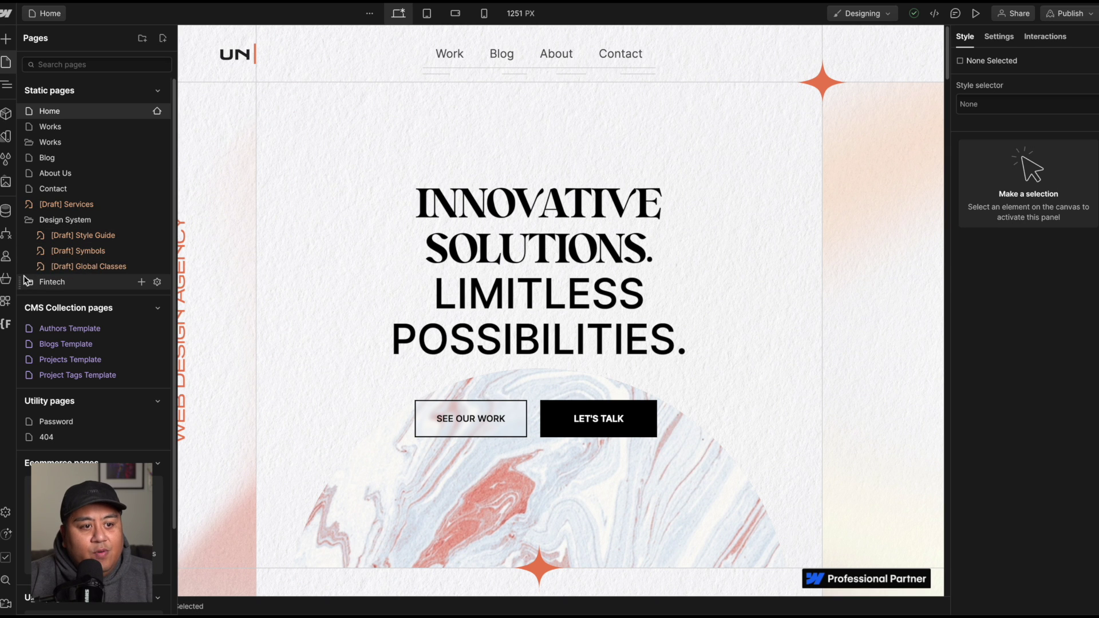
drag(20, 282, 64, 145)
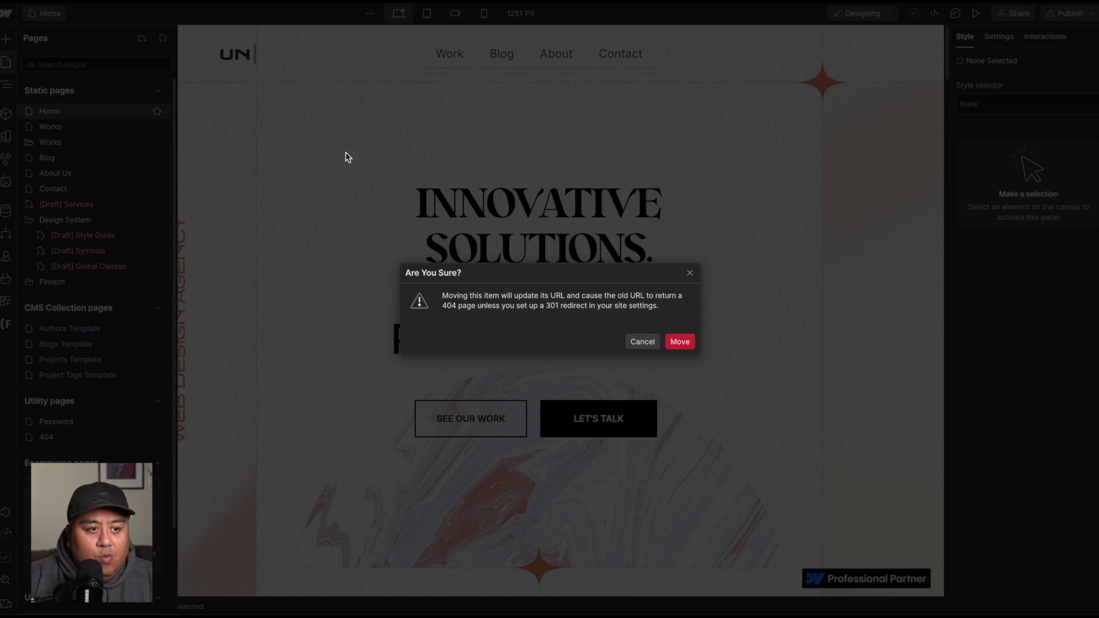
click(686, 346)
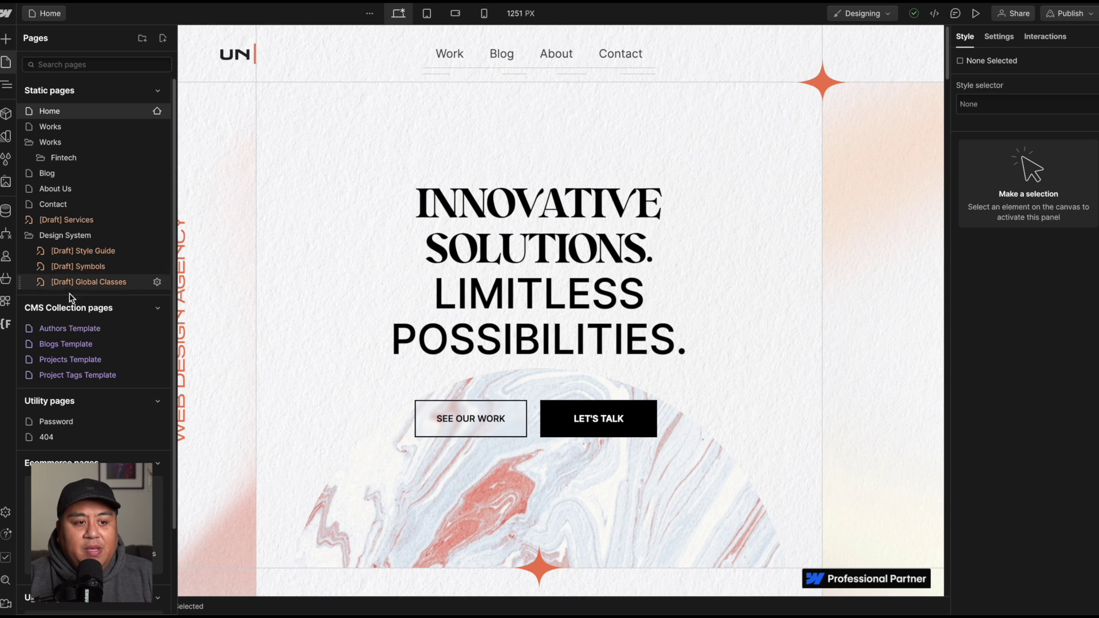
Choose the Fintech subfolder of Works as the parent folder in the Projects Template settings.
click(41, 361)
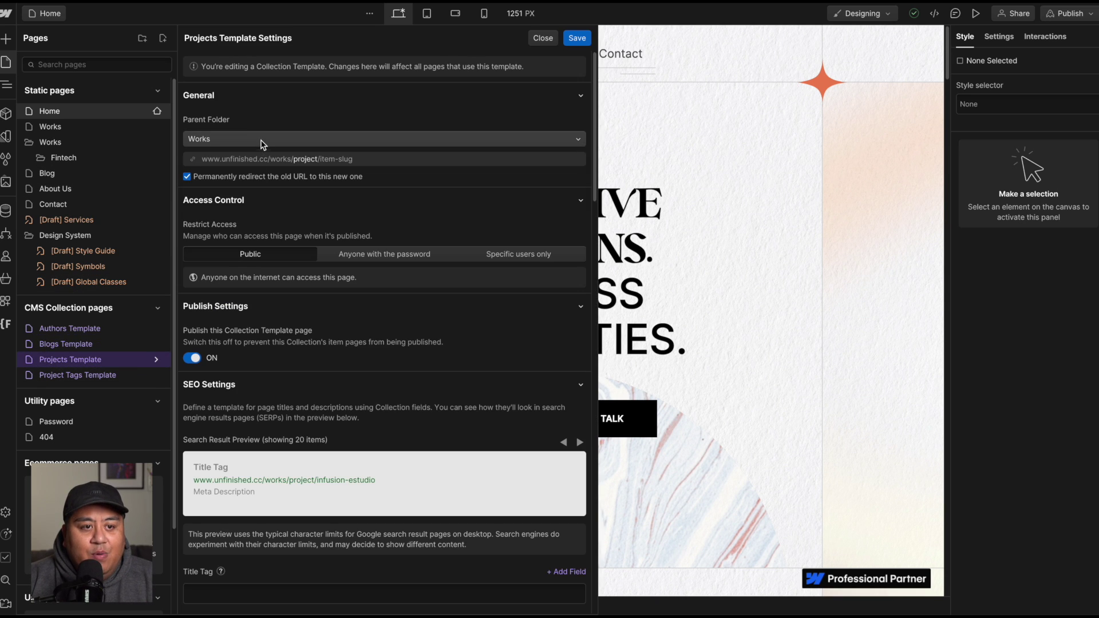
click(260, 141)
click(248, 188)
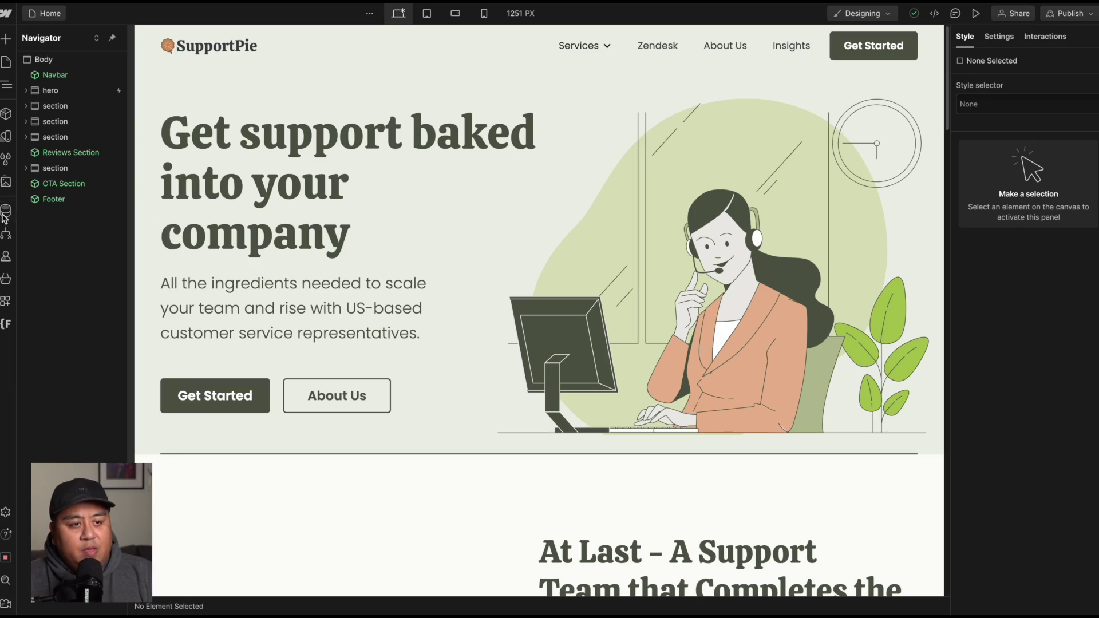
Review the fields of The Art of Email item in the SupportPie site's Insights collection, and leave it without saving.
click(6, 212)
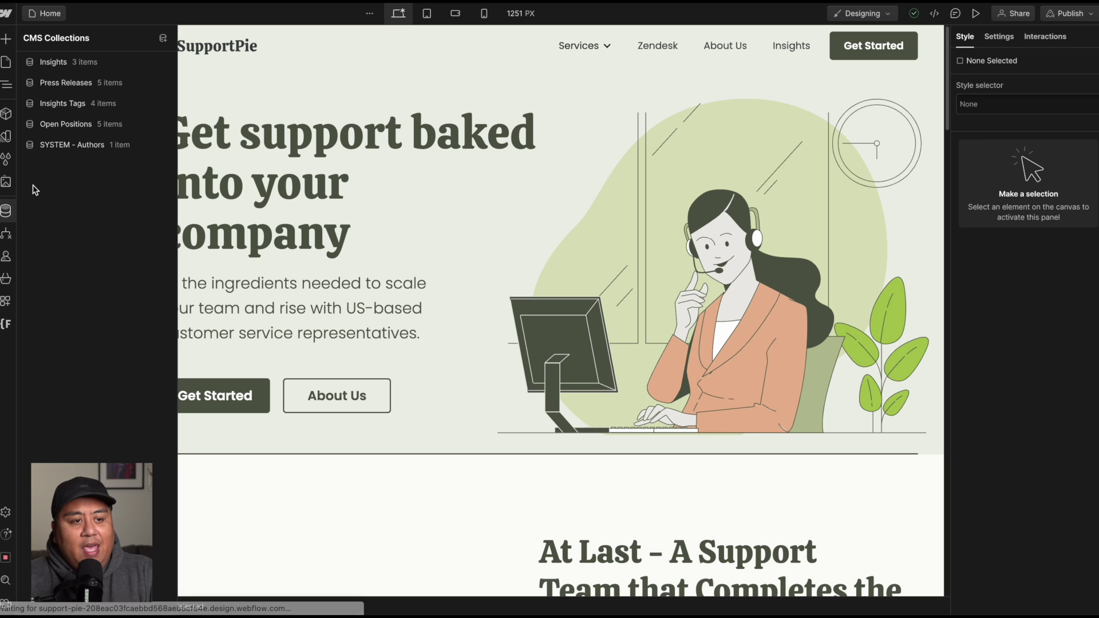
click(80, 67)
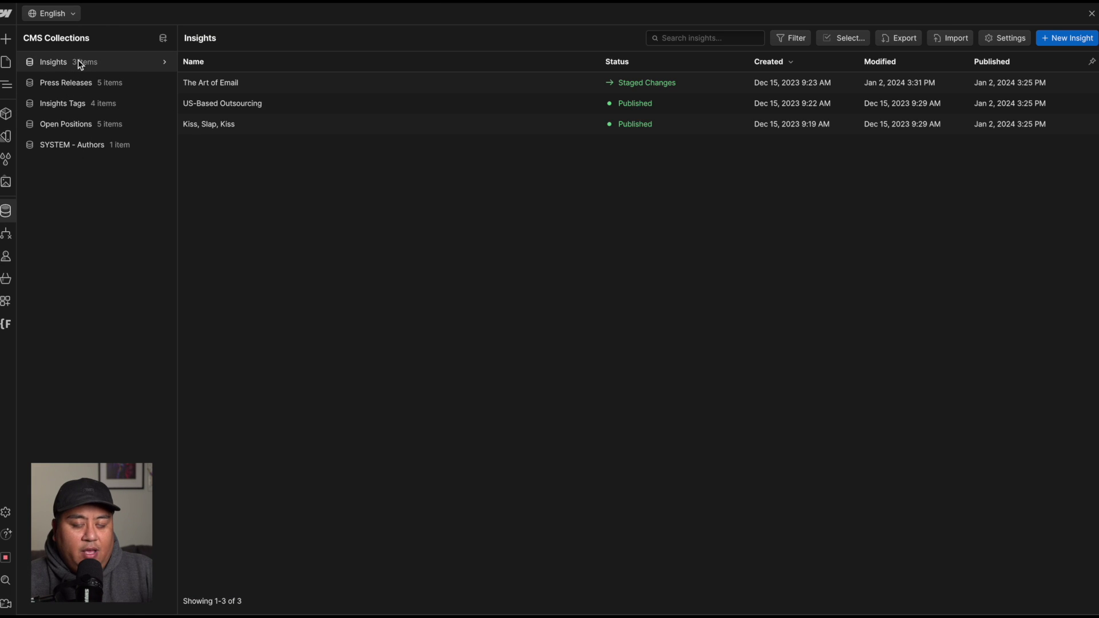
click(213, 82)
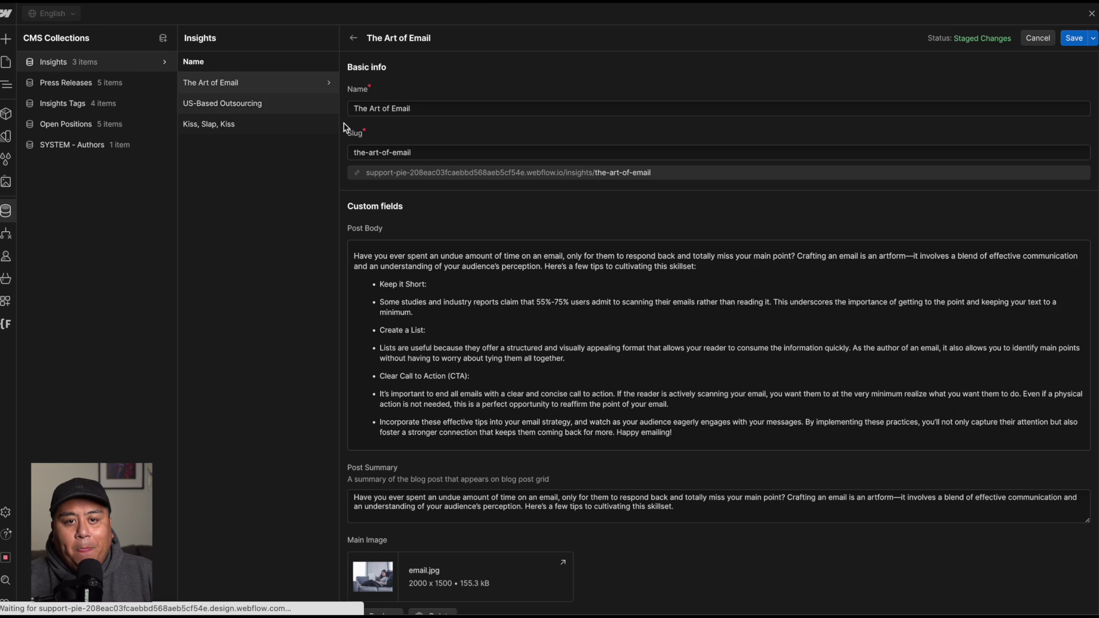
scroll(407, 435, down, 10)
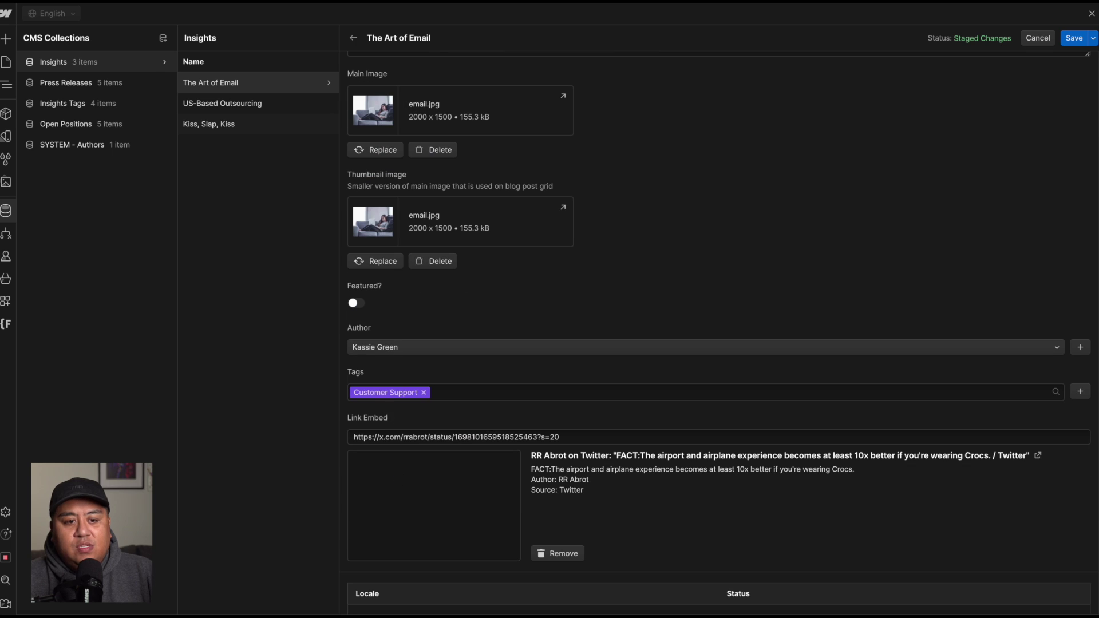
scroll(397, 461, down, 5)
scroll(401, 458, up, 15)
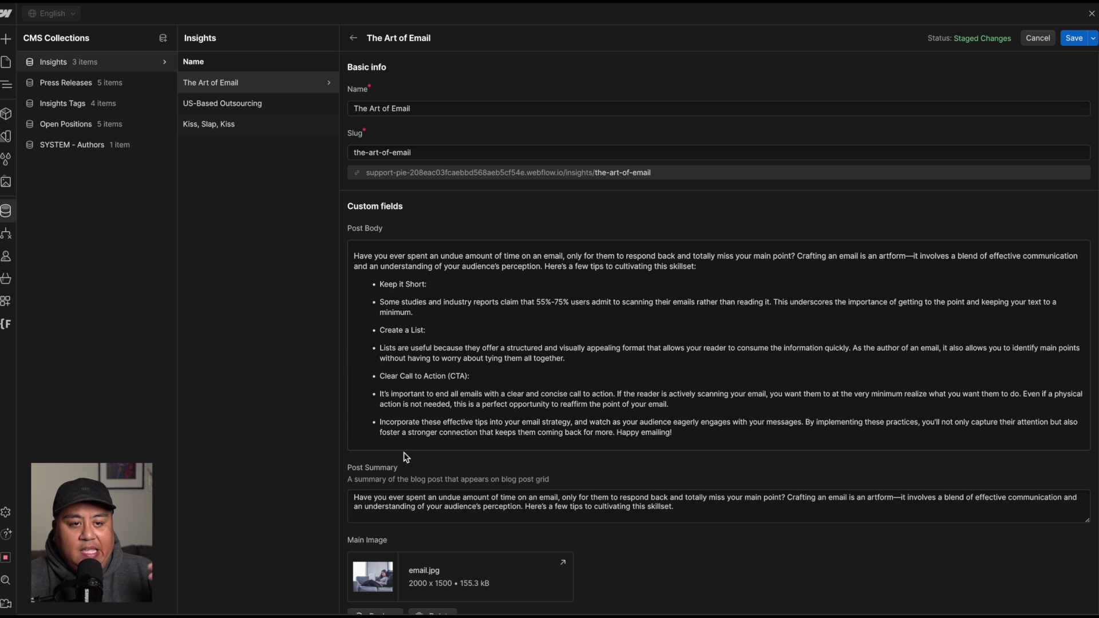
click(1037, 38)
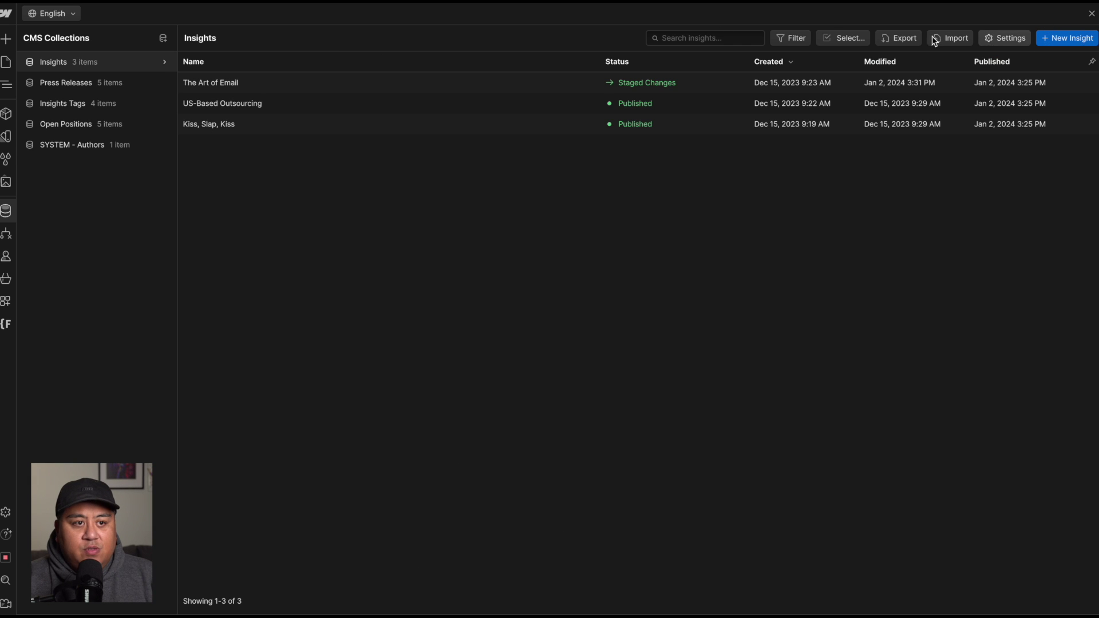
Try a maximum image size of 200 KB on the Insights collection's Main image field, and discard the unsaved change.
click(164, 63)
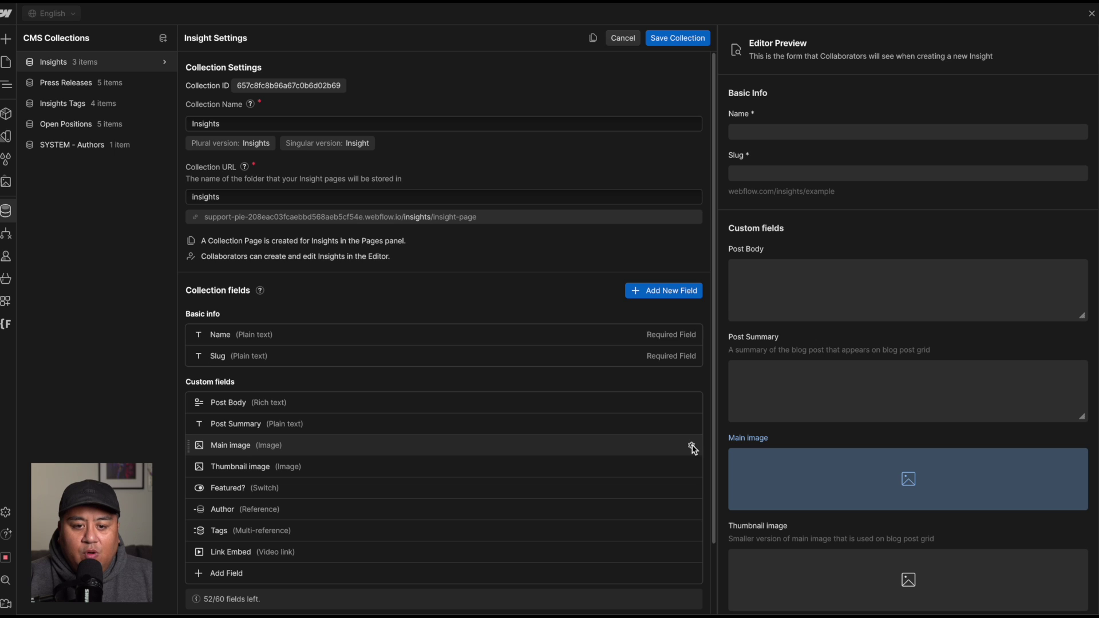
click(692, 446)
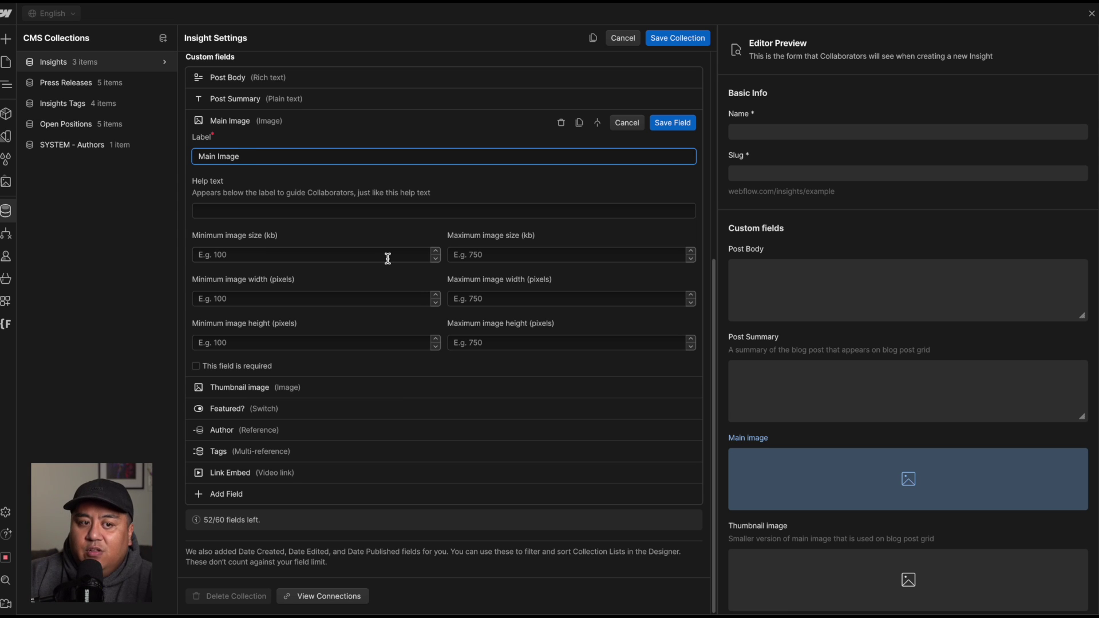
click(493, 261)
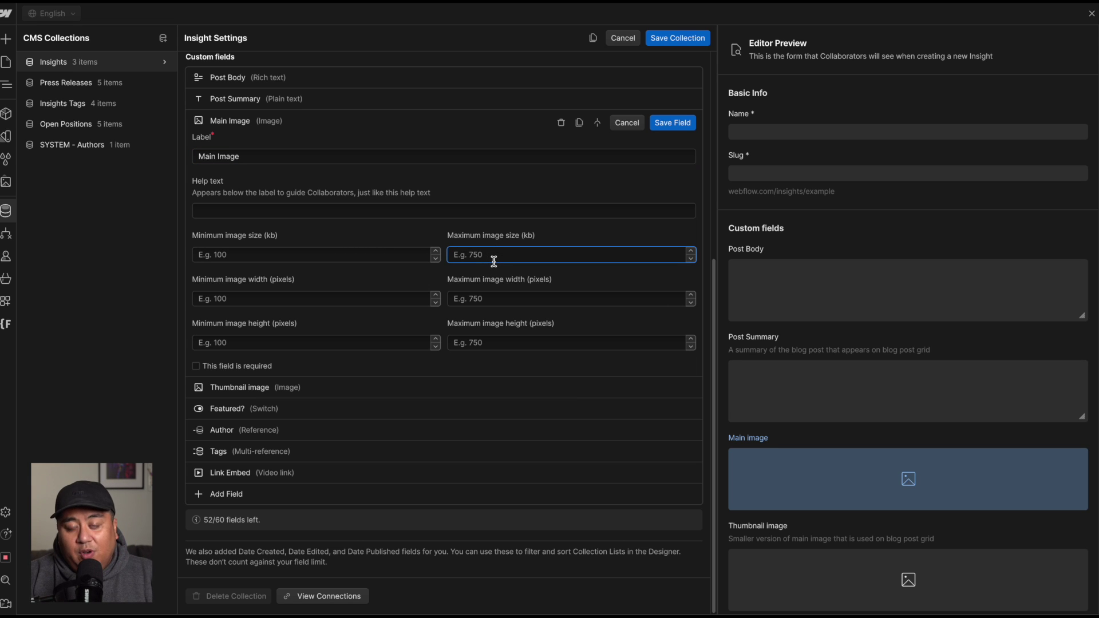
text(200kb)
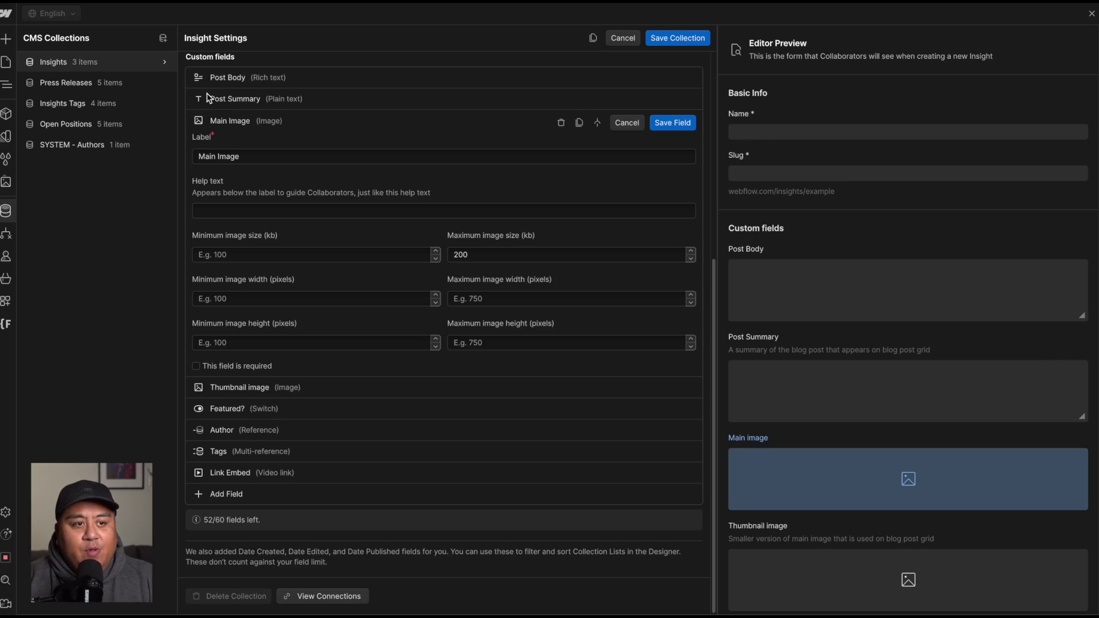
click(165, 67)
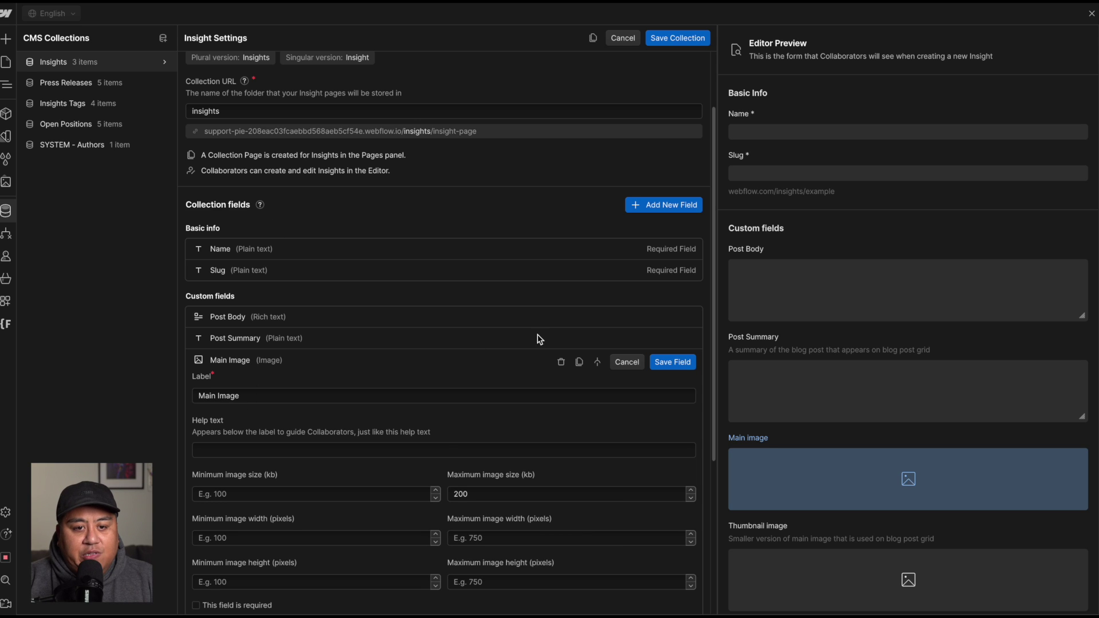
click(628, 365)
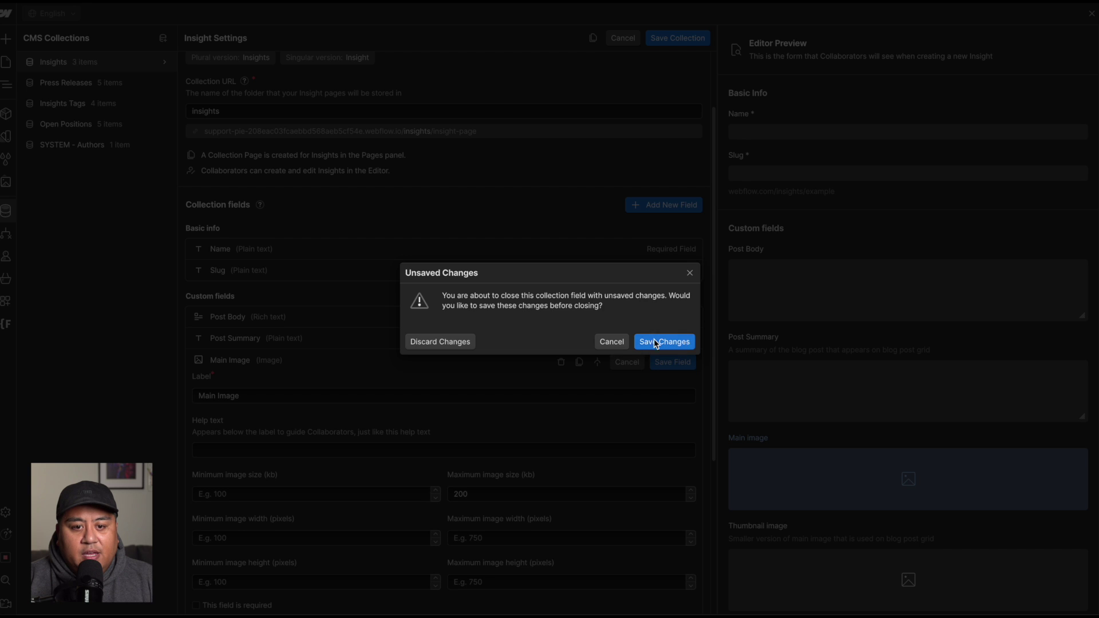
click(456, 339)
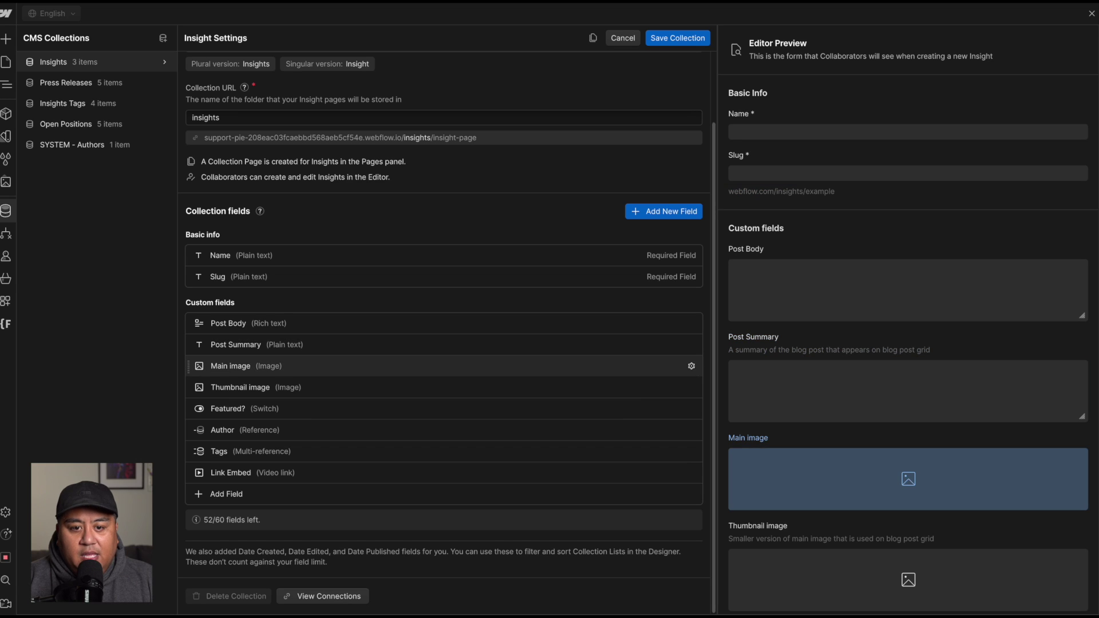
Try the Main image help text "Only upload images under 100KB", preceded by the collaborator's first name, and discard the unsaved change.
click(691, 366)
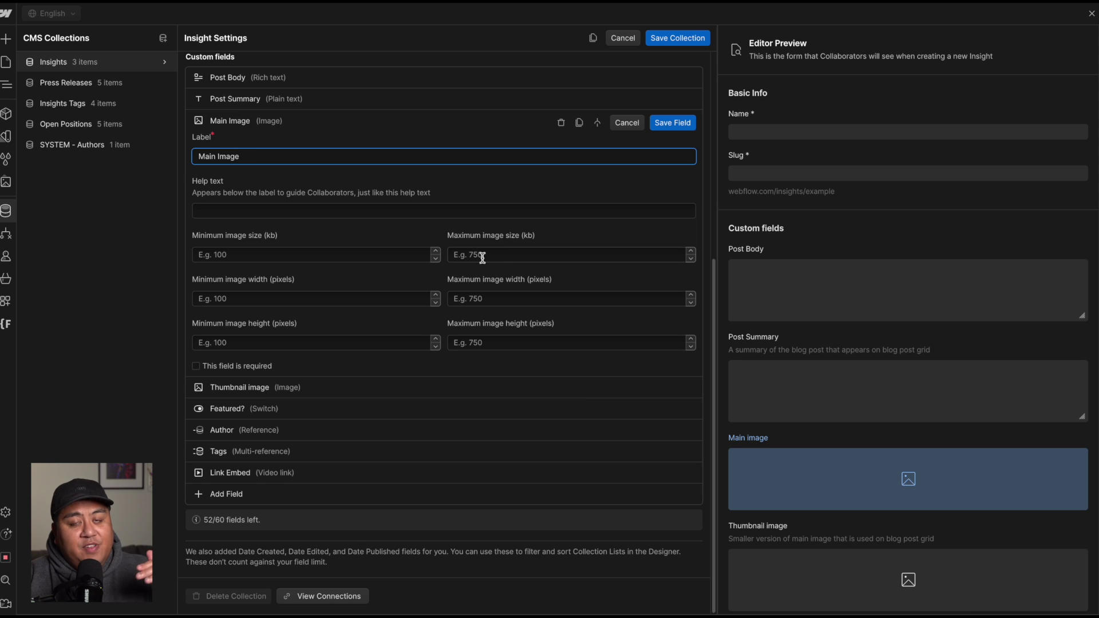
click(415, 213)
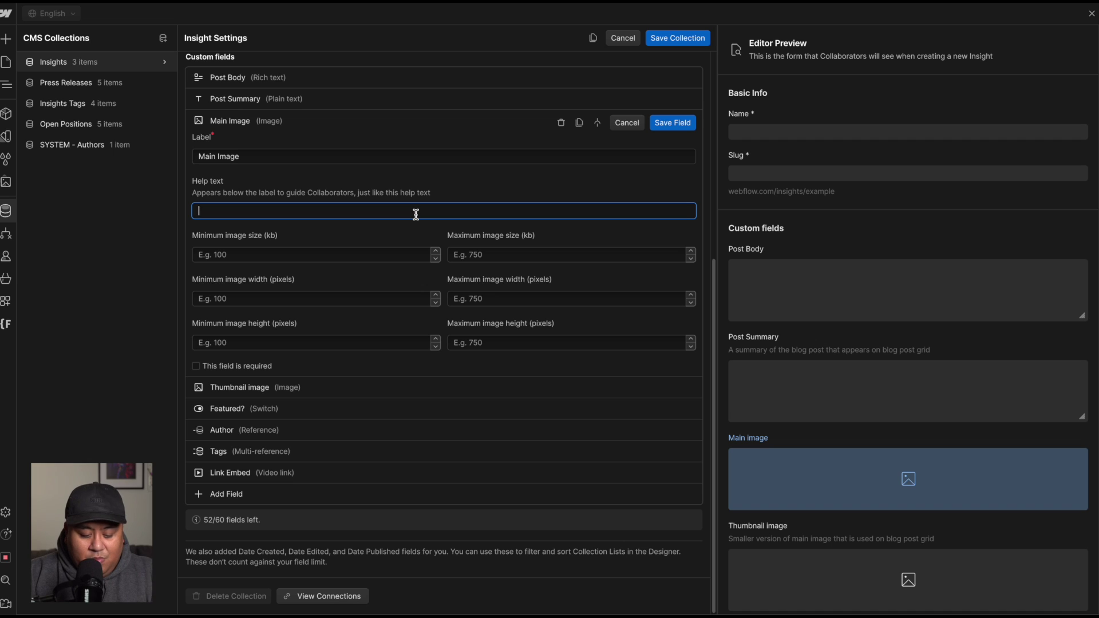
text(Only p)
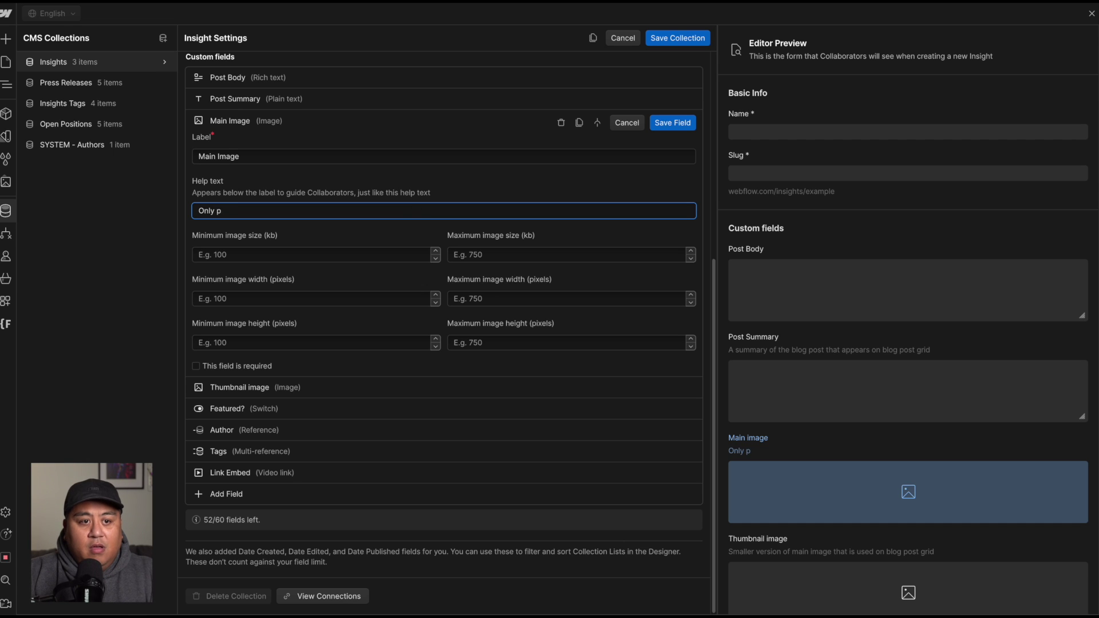
text(opload images)
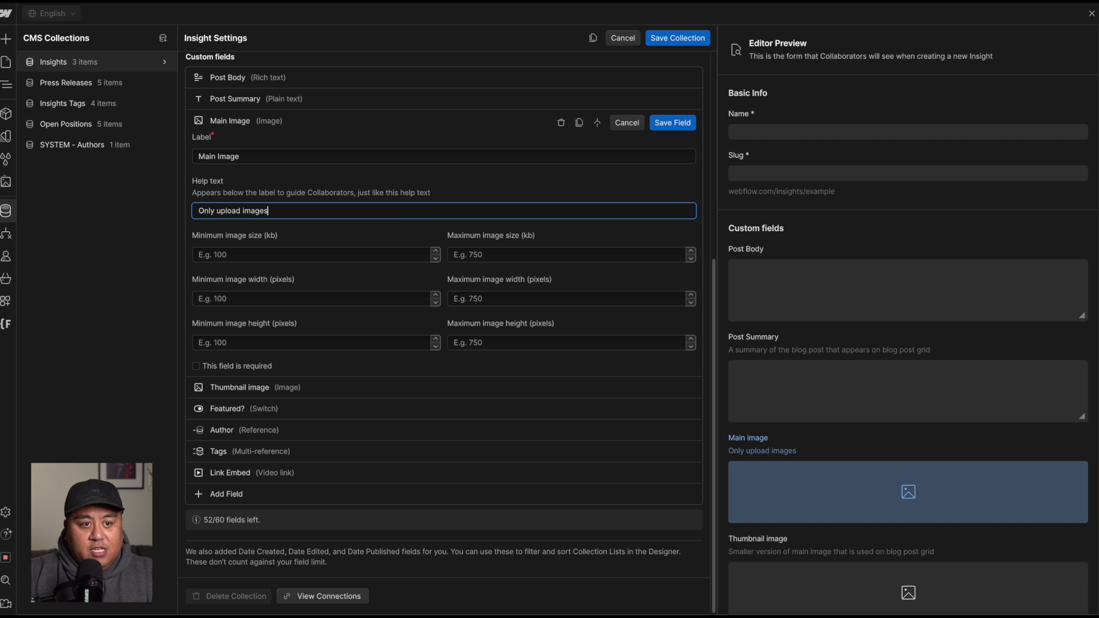
text( under 100KN)
key(BackSpace)
text(B)
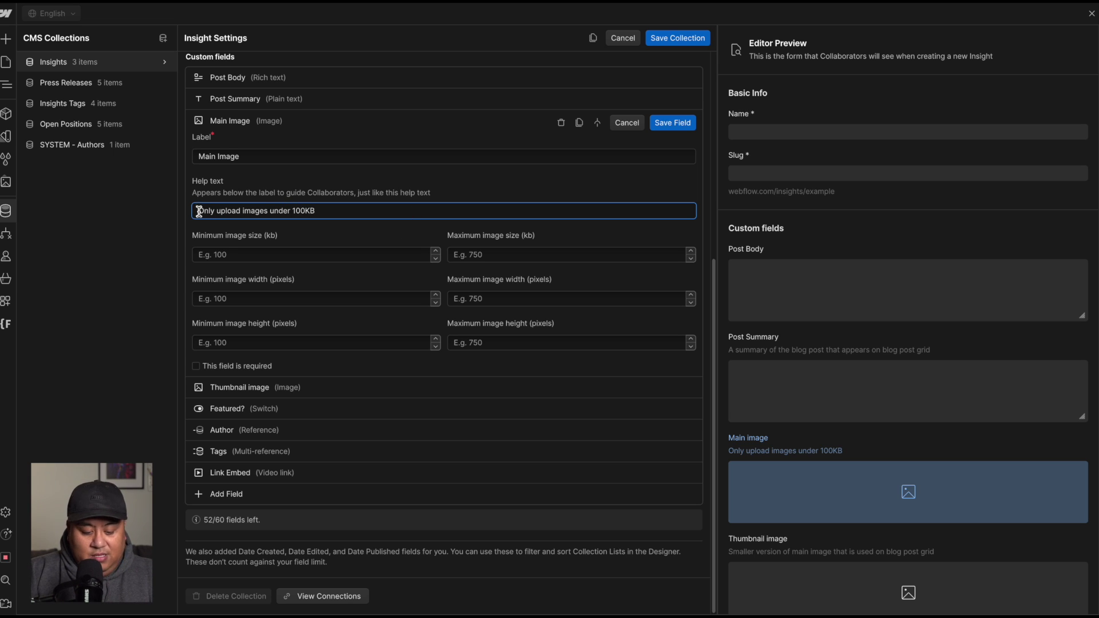
text(Simon,)
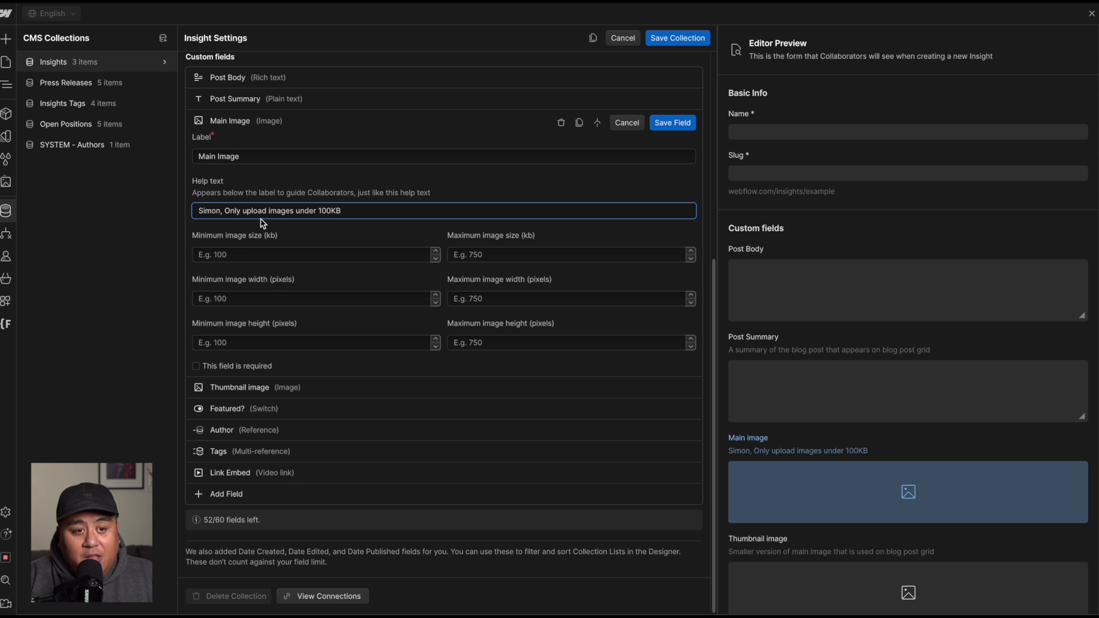
click(729, 451)
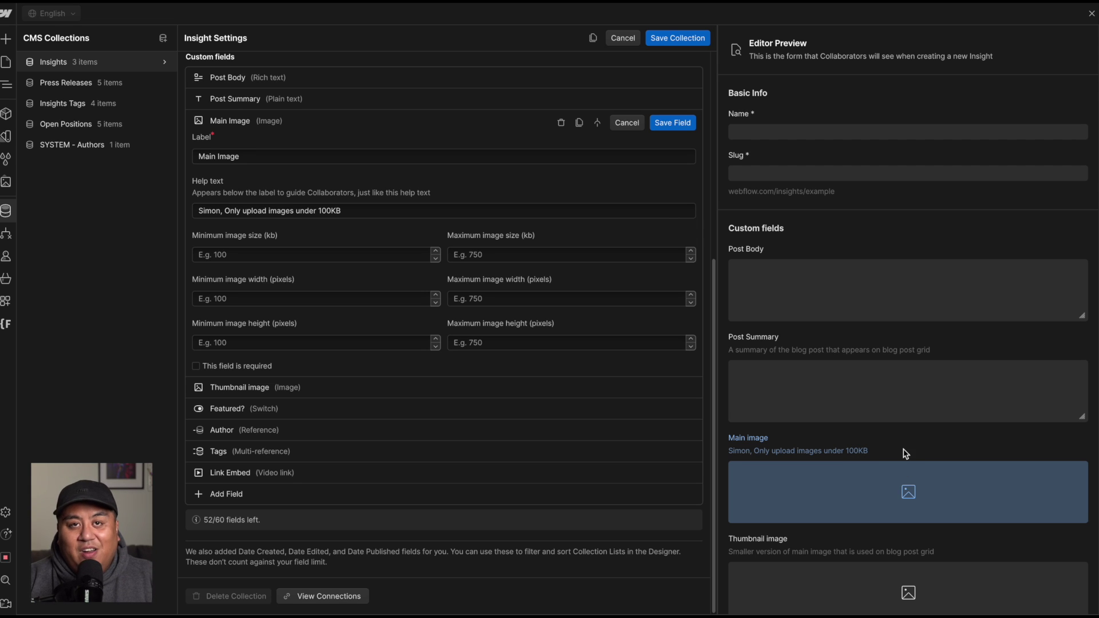
click(636, 126)
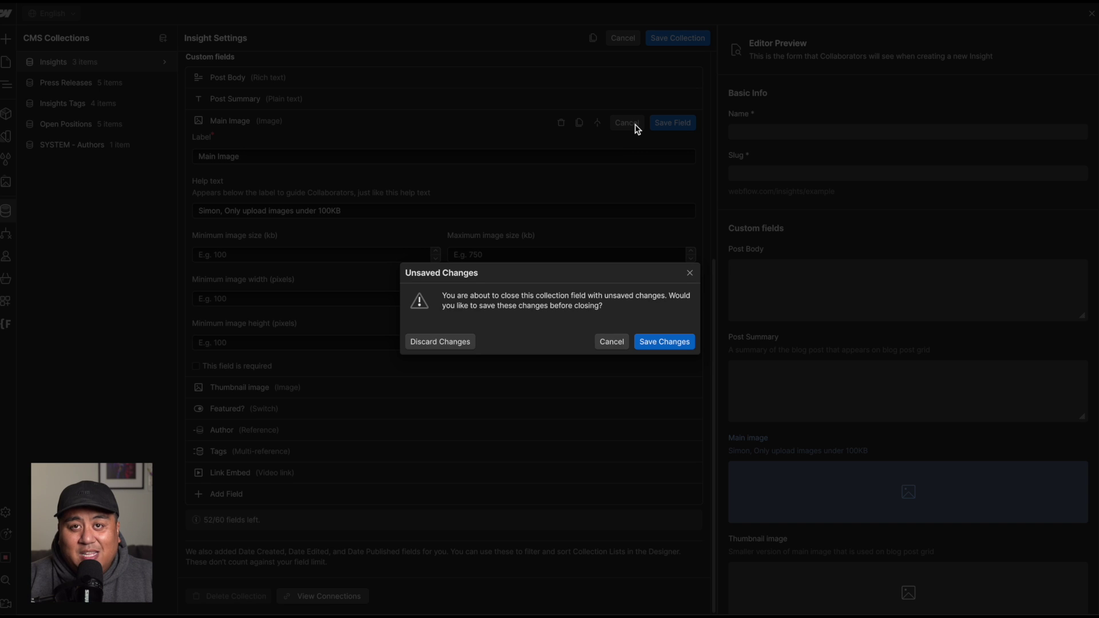
click(451, 347)
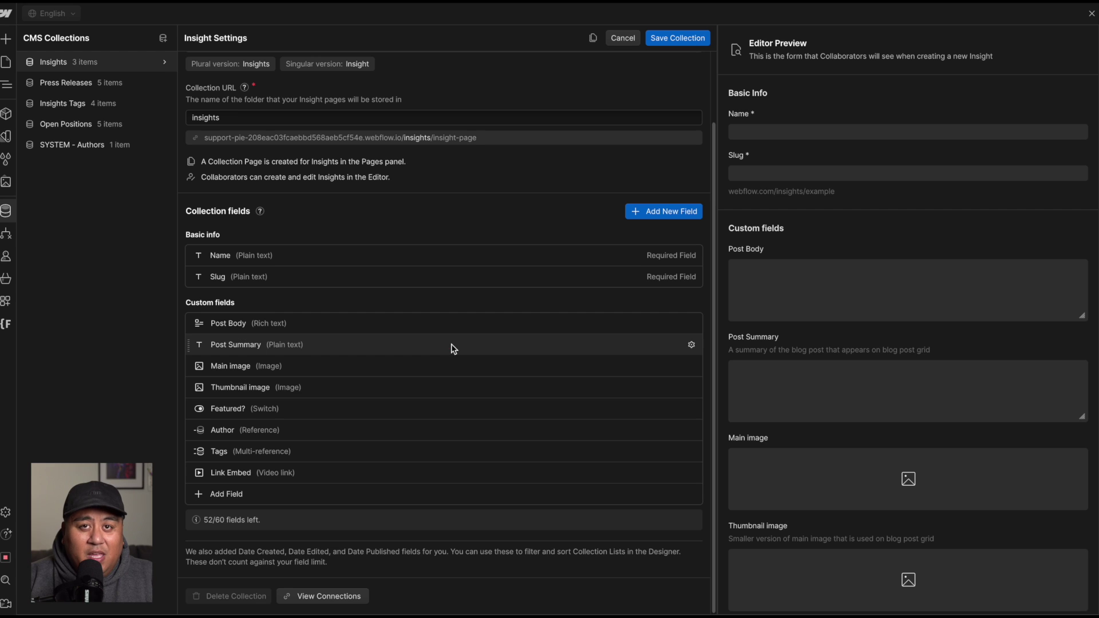